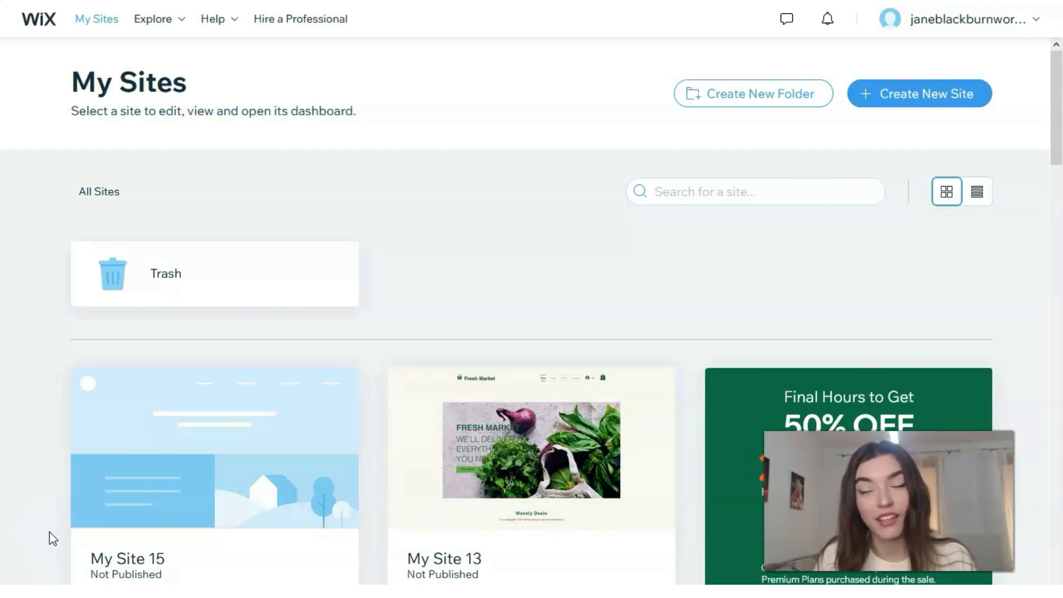
Create a new site of the Events kind and choose to build it with the Editor from a template.
{"action": "left_click", "coordinate": [39, 559]}
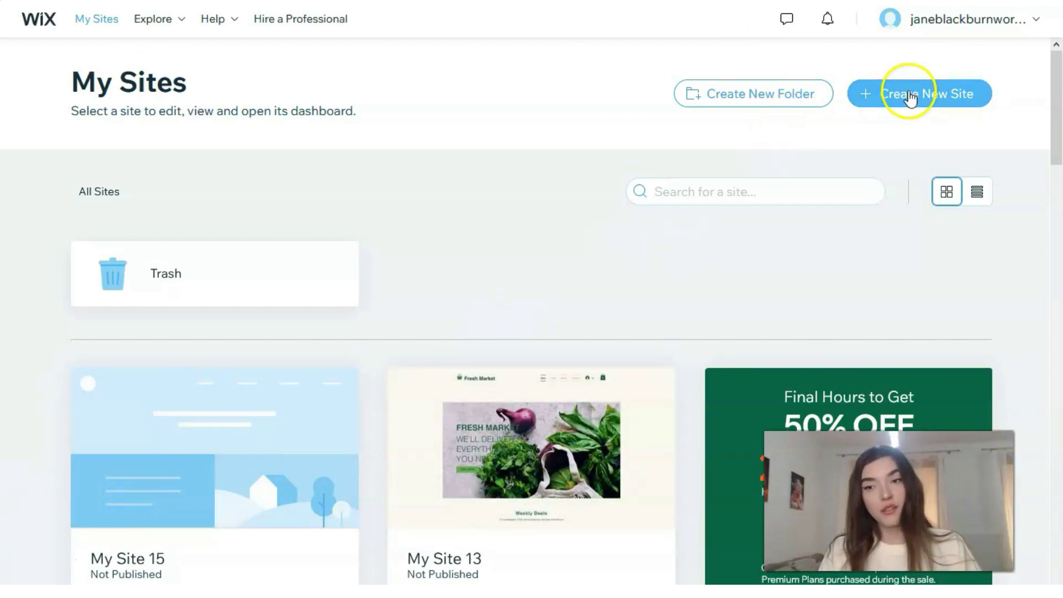
{"action": "left_click", "coordinate": [911, 99]}
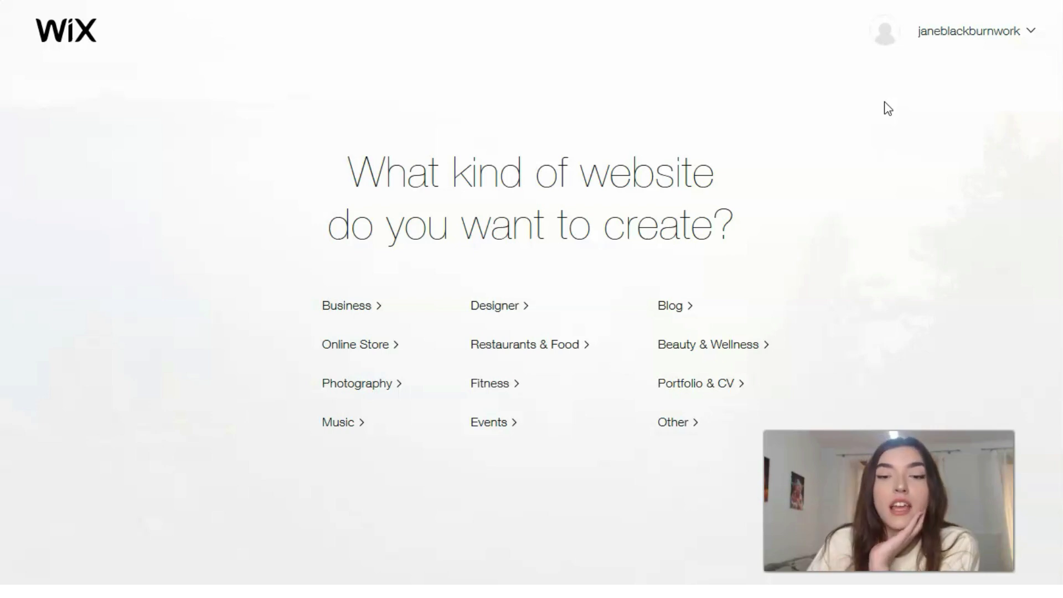
{"action": "left_click", "coordinate": [501, 427]}
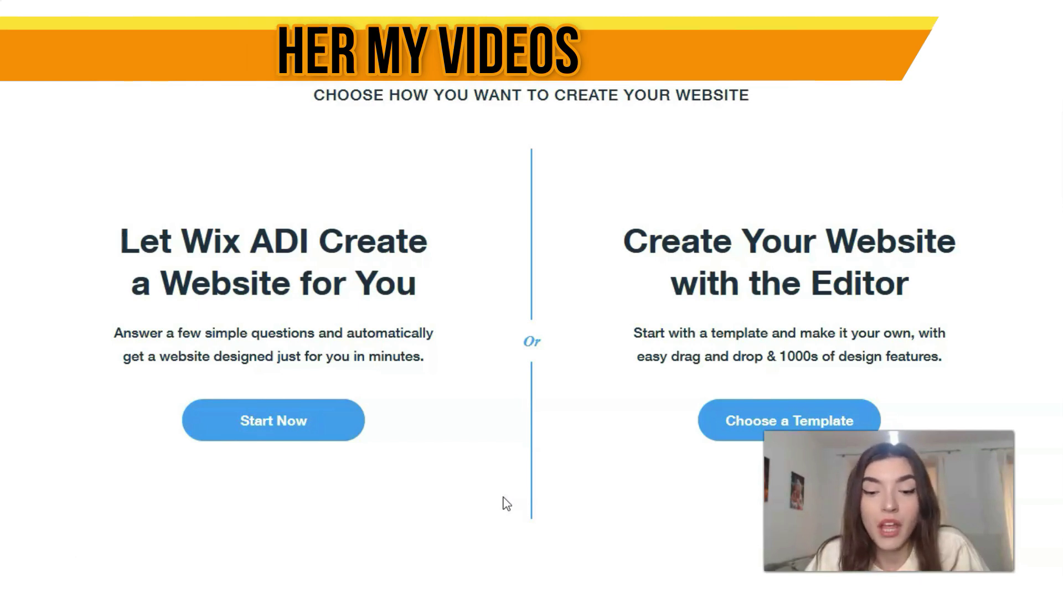
{"action": "left_click", "coordinate": [457, 507]}
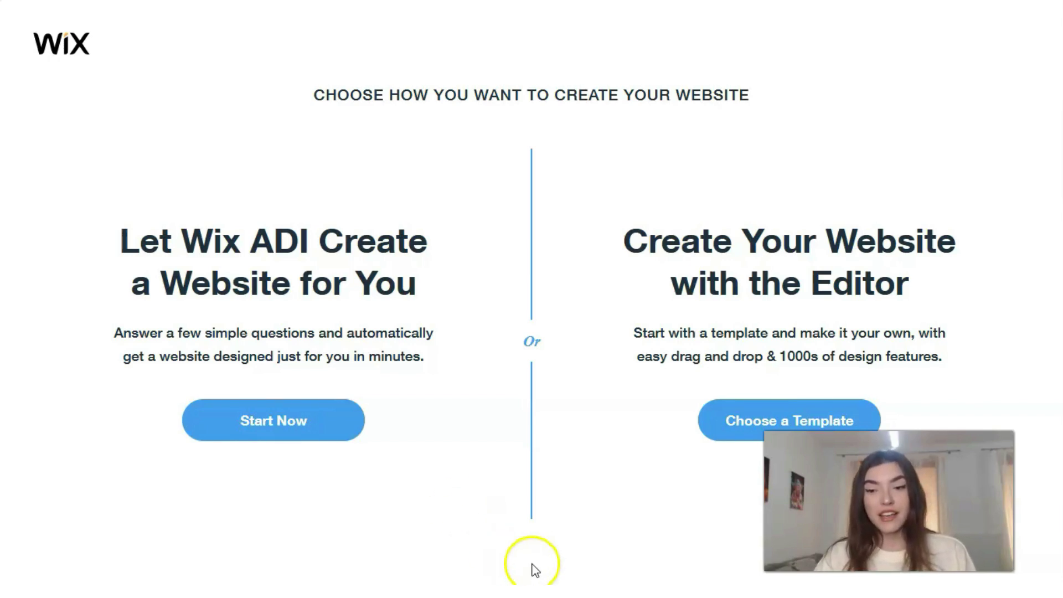
{"action": "left_click", "coordinate": [751, 433]}
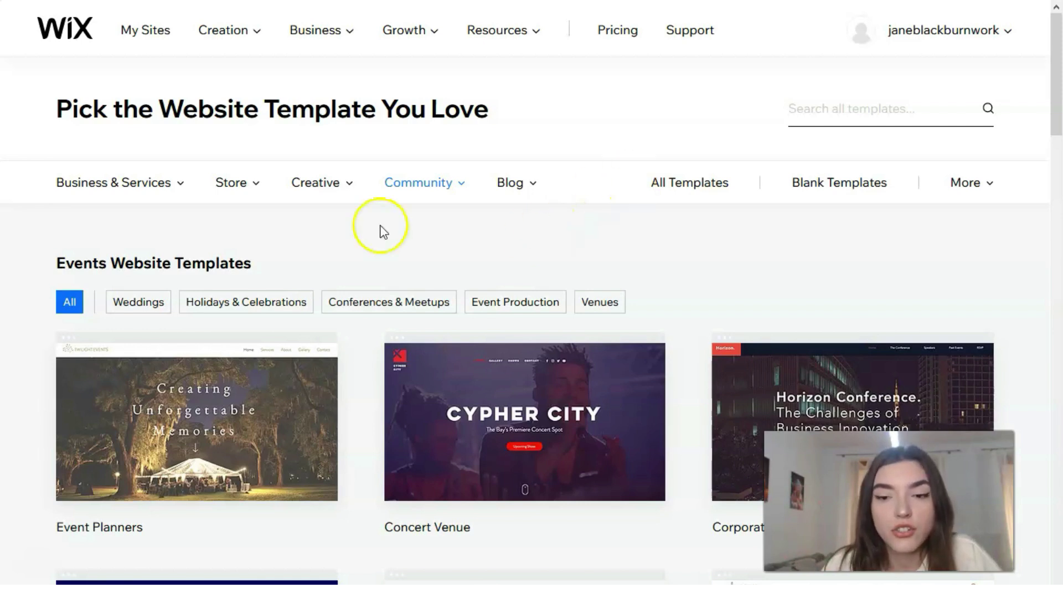
Browse the events website templates and preview the Concert Venue template, closing the preview when done.
{"action": "mouse_move", "coordinate": [180, 198]}
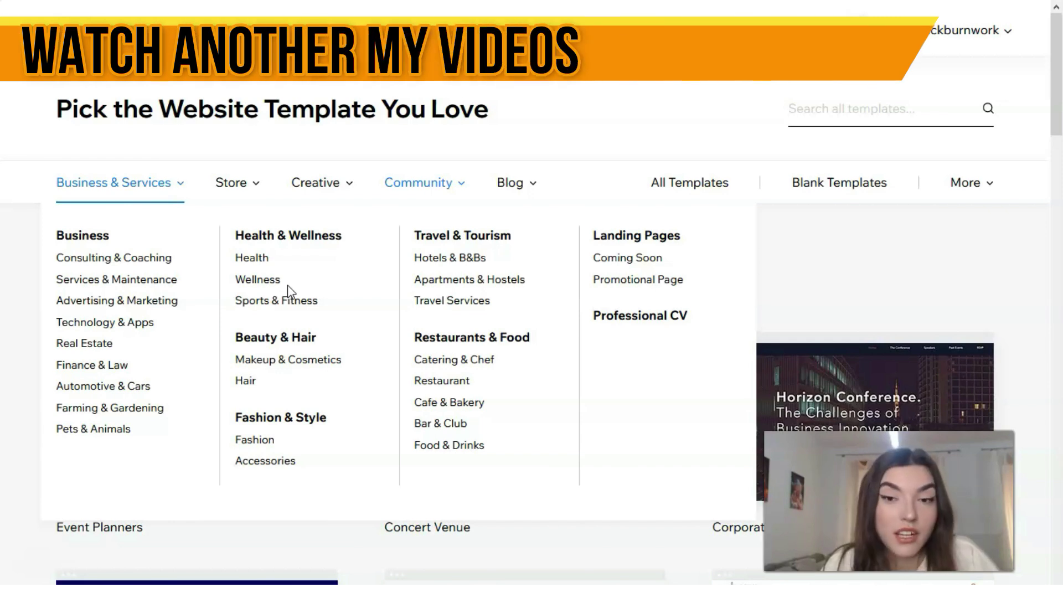
{"action": "scroll", "coordinate": [608, 342], "scroll_direction": "down", "scroll_amount": 3}
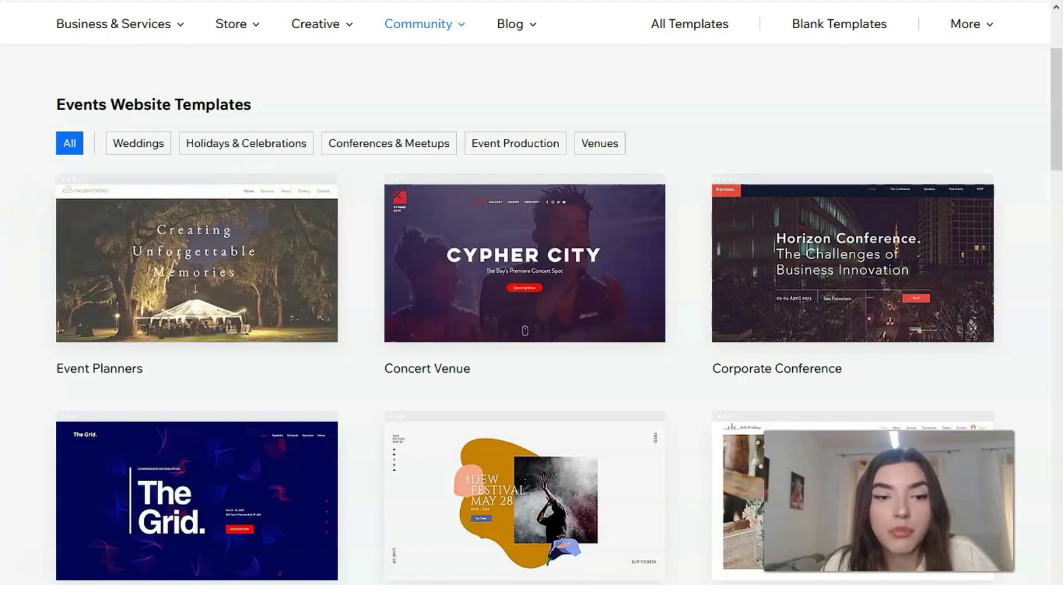
{"action": "scroll", "coordinate": [422, 486], "scroll_direction": "down", "scroll_amount": 2}
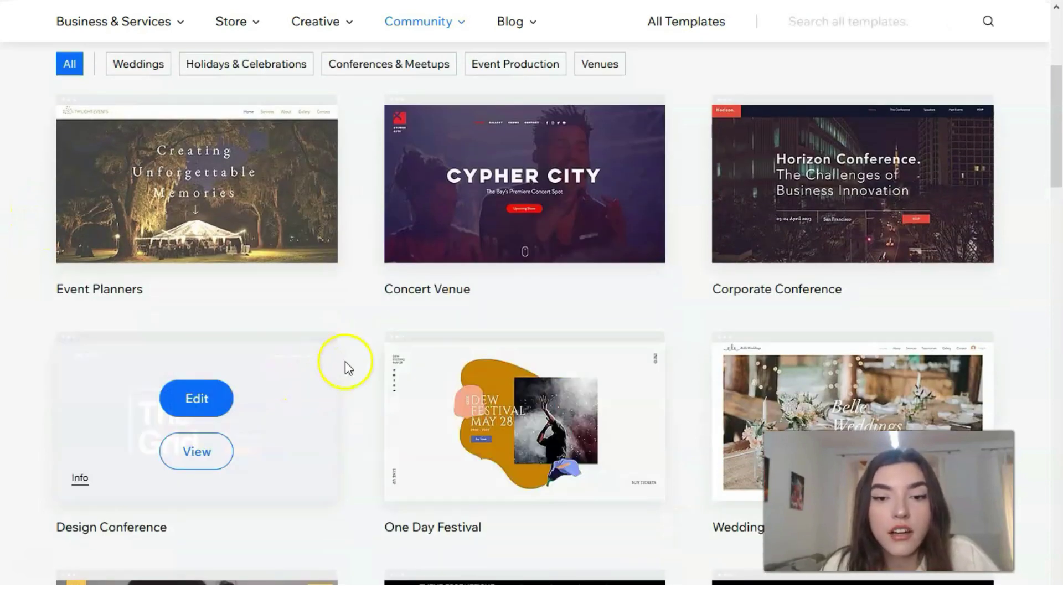
{"action": "mouse_move", "coordinate": [533, 240]}
{"action": "left_click", "coordinate": [527, 222]}
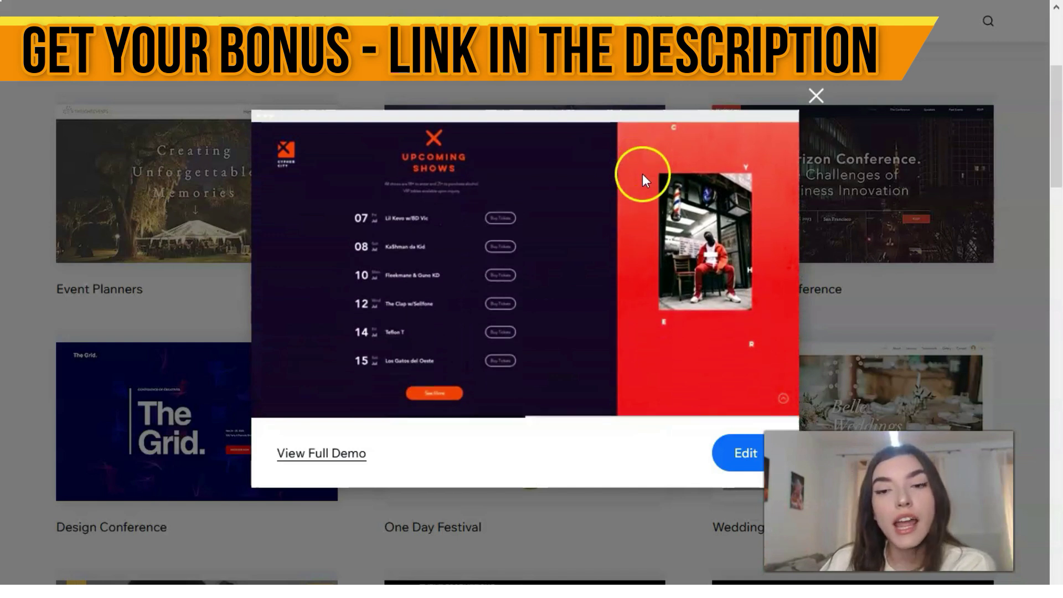
{"action": "left_click", "coordinate": [816, 95]}
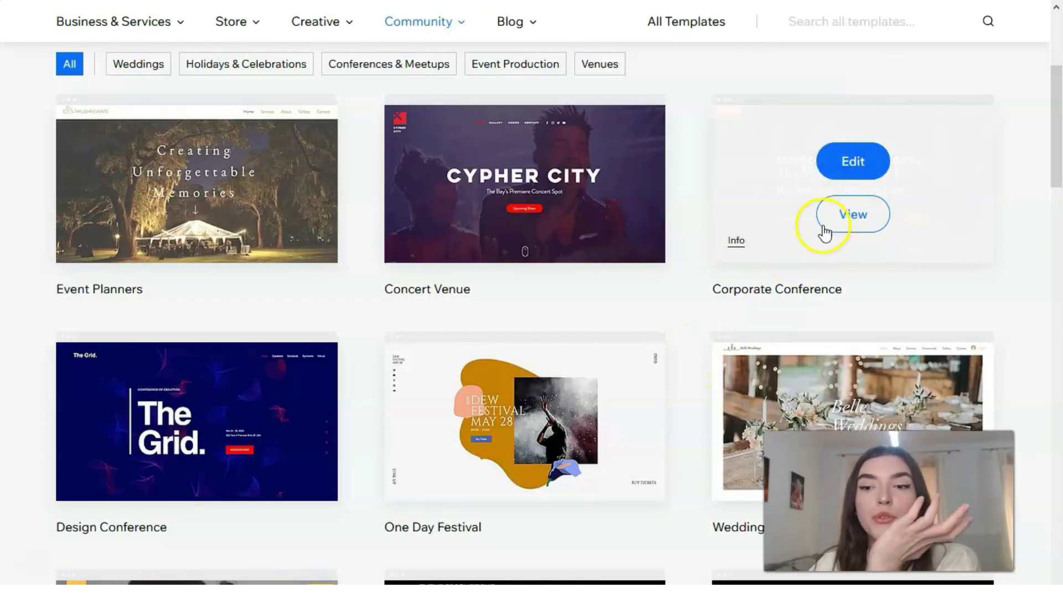
Open the full demo of the Corporate Conference template and examine its desktop page from the hero section down to the footer.
{"action": "left_click", "coordinate": [849, 227]}
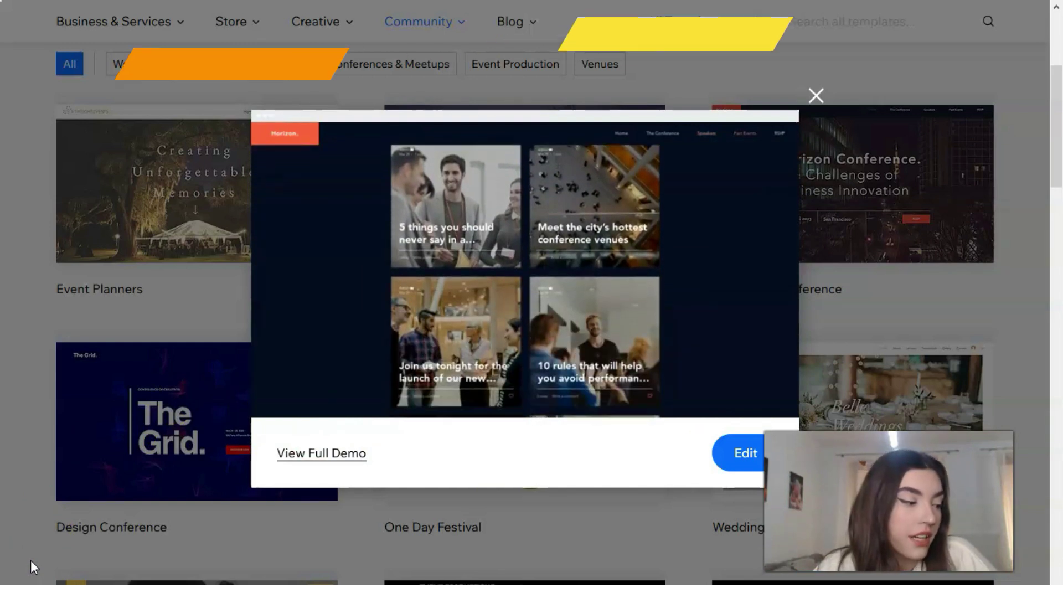
{"action": "left_click", "coordinate": [310, 455]}
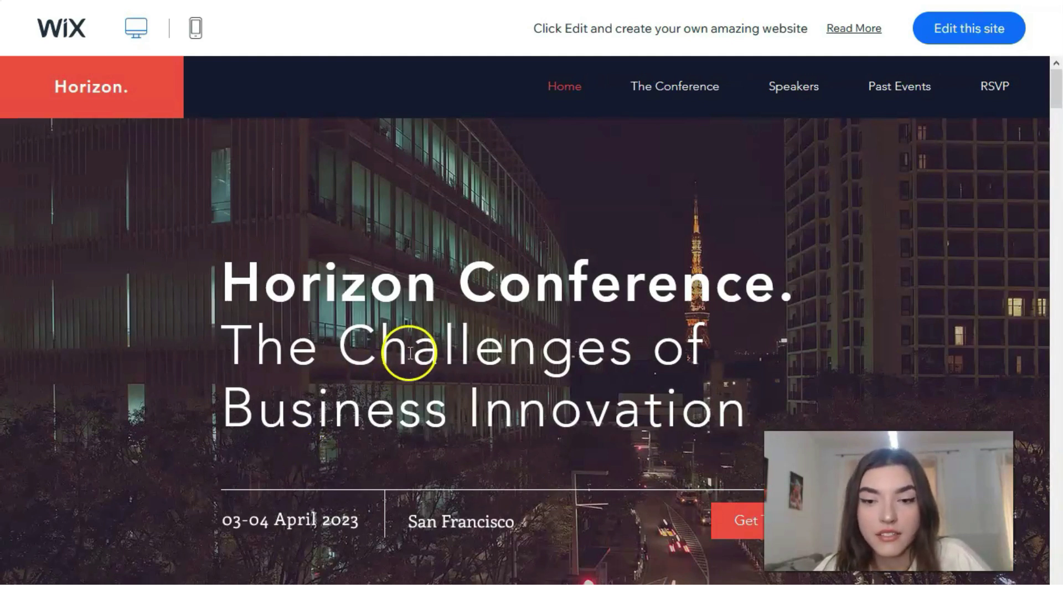
{"action": "scroll", "coordinate": [410, 353], "scroll_direction": "down", "scroll_amount": 10}
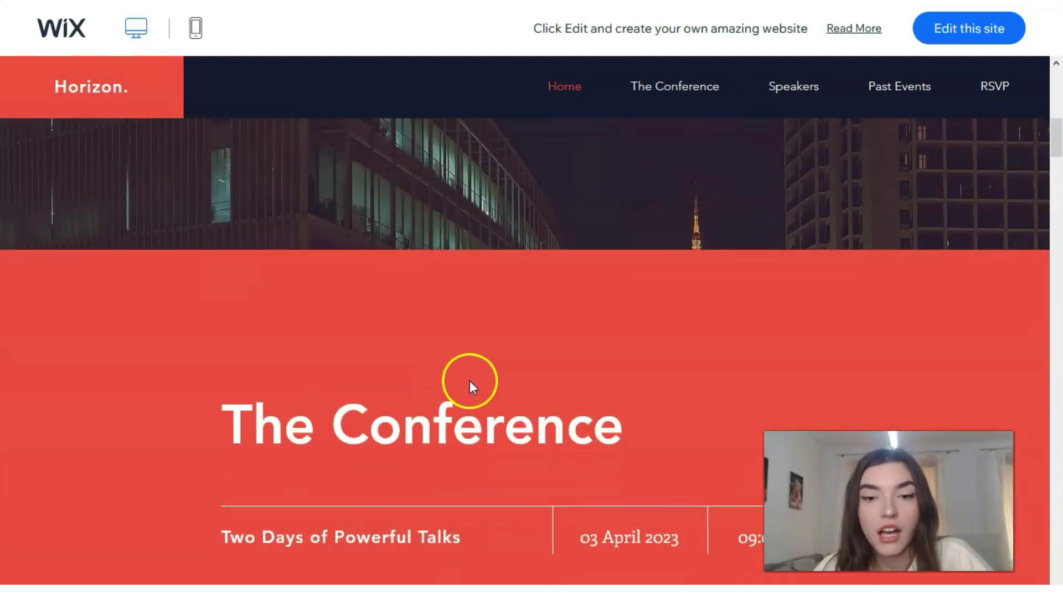
{"action": "scroll", "coordinate": [471, 381], "scroll_direction": "down", "scroll_amount": 15}
{"action": "scroll", "coordinate": [474, 381], "scroll_direction": "down", "scroll_amount": 12}
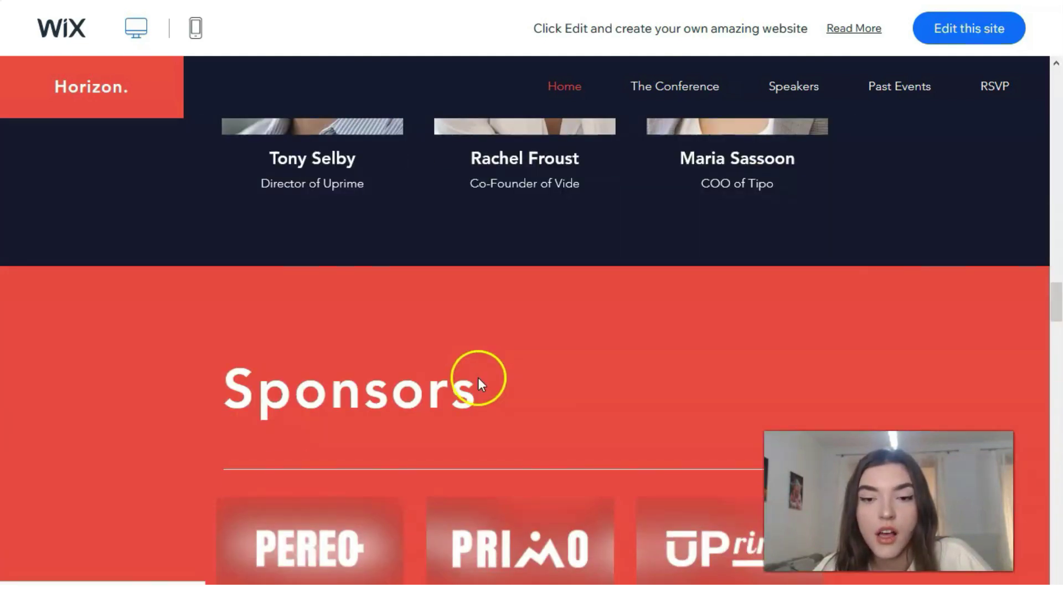
{"action": "scroll", "coordinate": [479, 380], "scroll_direction": "down", "scroll_amount": 15}
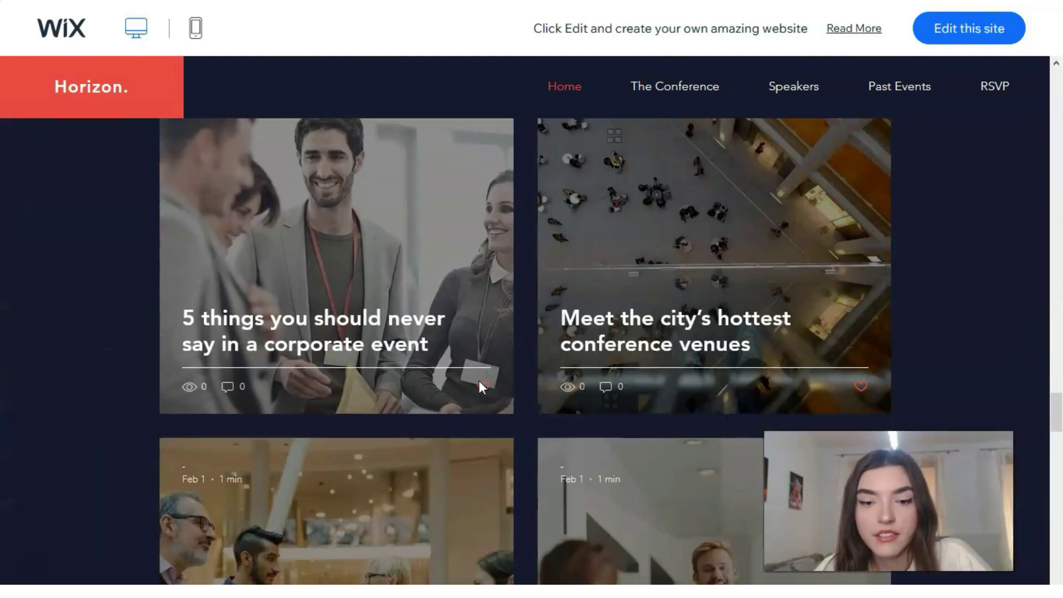
{"action": "scroll", "coordinate": [479, 380], "scroll_direction": "down", "scroll_amount": 15}
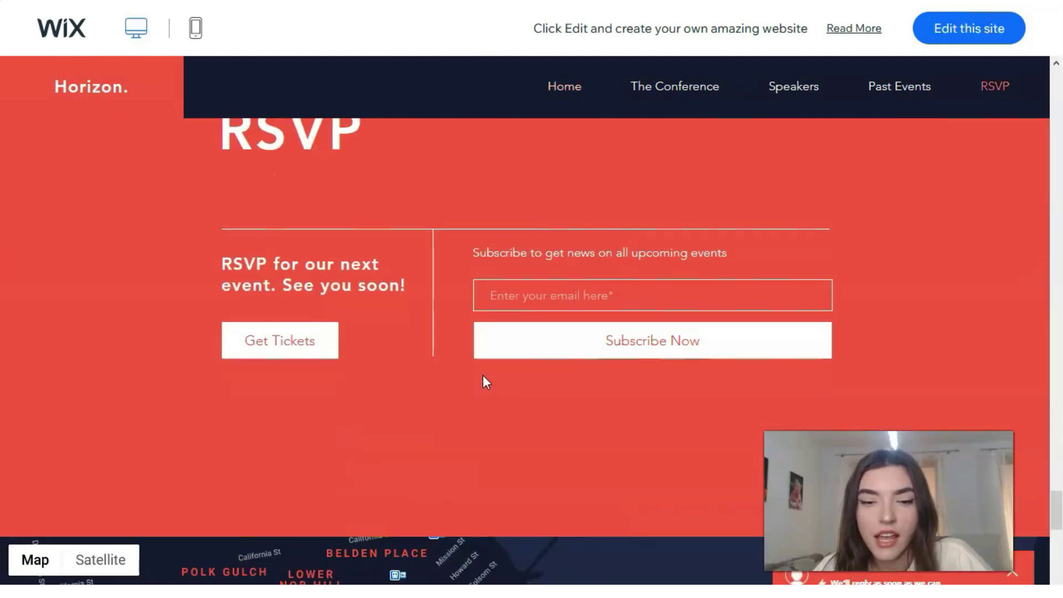
{"action": "scroll", "coordinate": [483, 376], "scroll_direction": "down", "scroll_amount": 10}
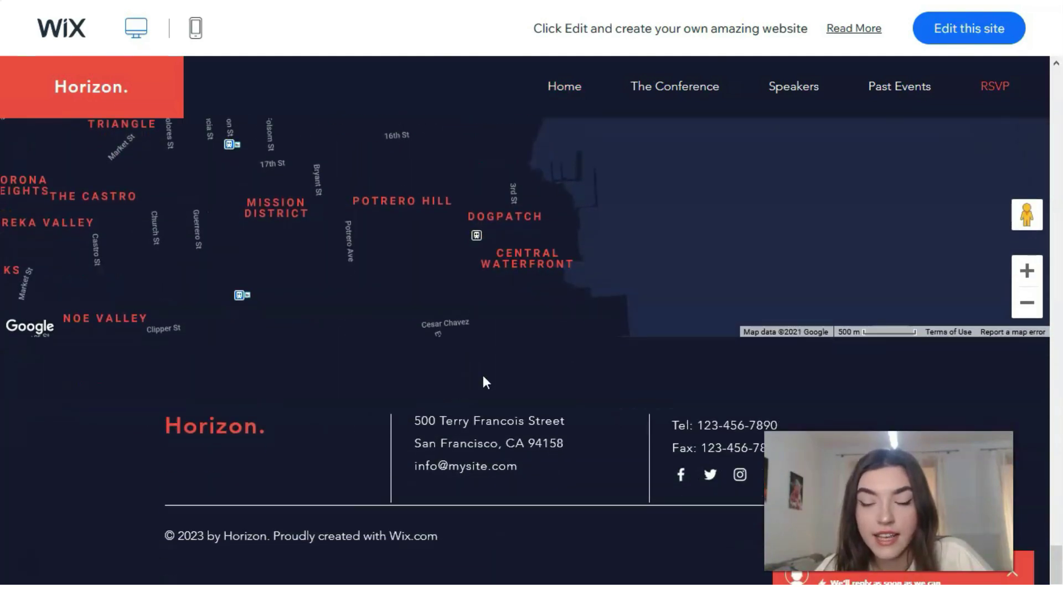
{"action": "scroll", "coordinate": [483, 382], "scroll_direction": "up", "scroll_amount": 15}
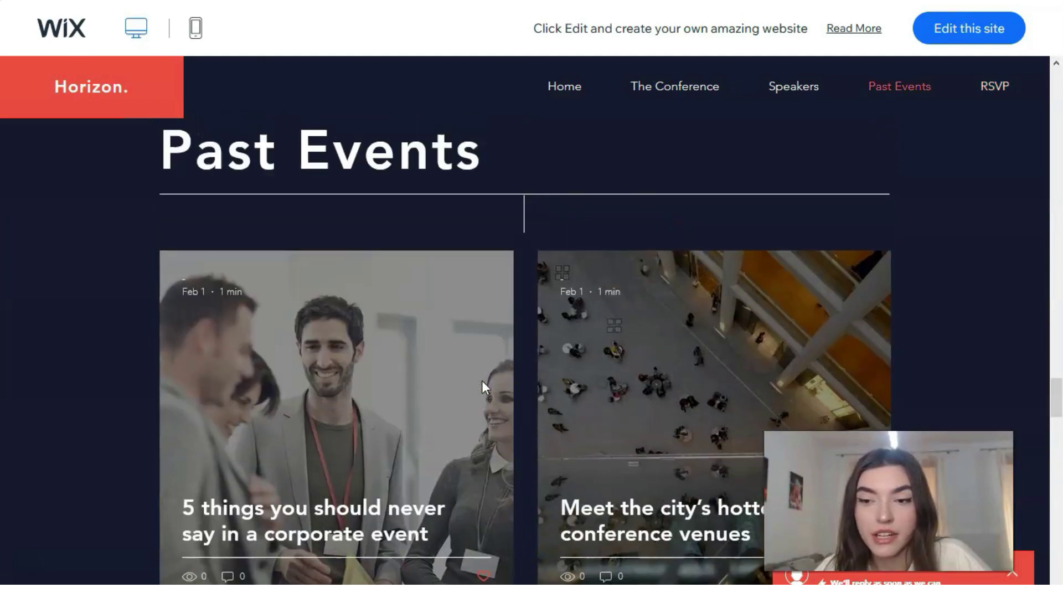
{"action": "scroll", "coordinate": [481, 380], "scroll_direction": "up", "scroll_amount": 20}
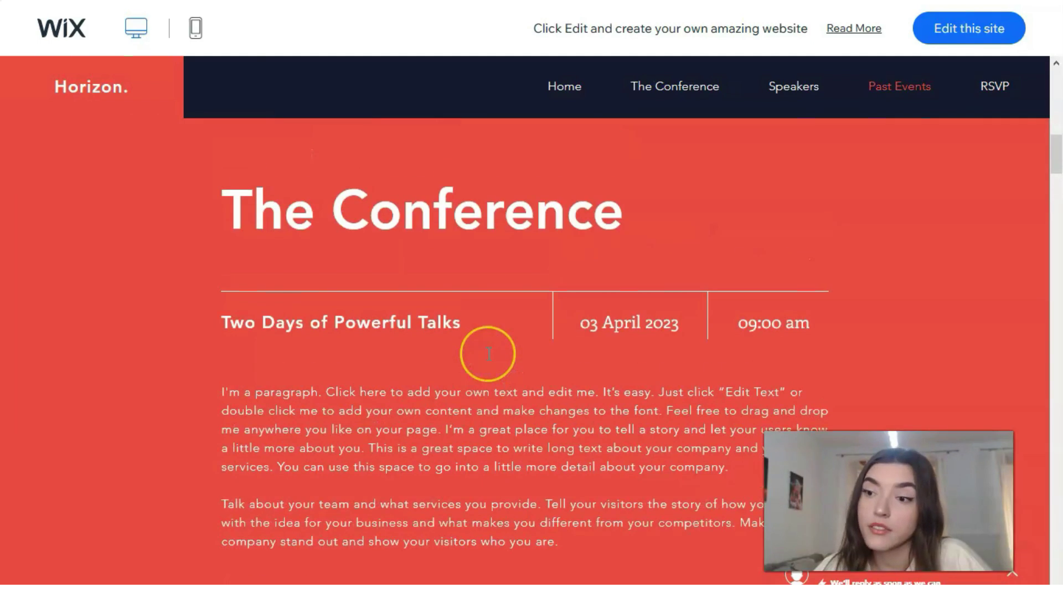
{"action": "scroll", "coordinate": [487, 353], "scroll_direction": "up", "scroll_amount": 8}
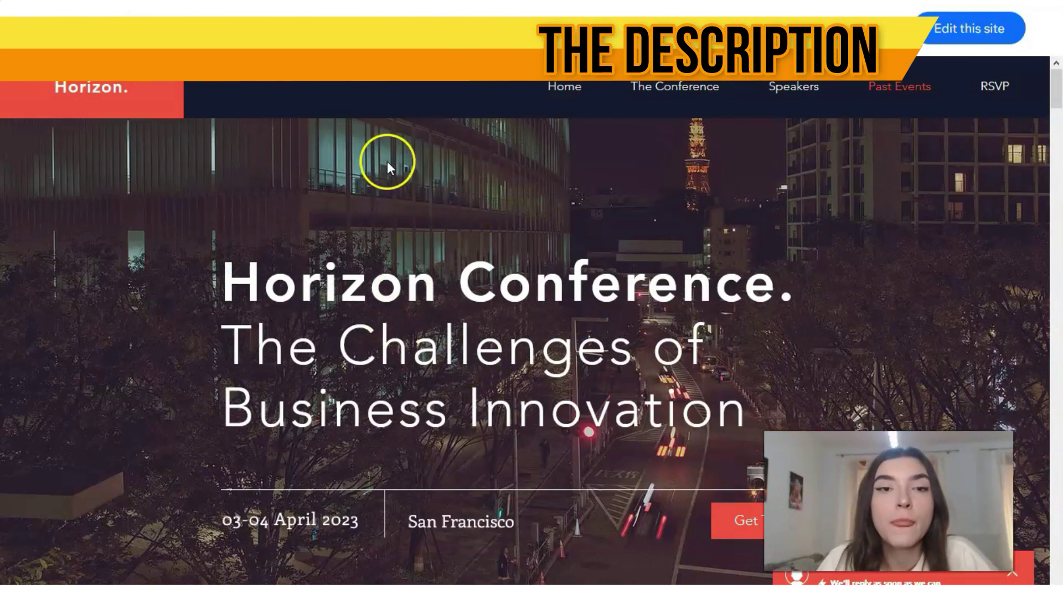
View the Corporate Conference demo in its mobile version and inspect the phone layout.
{"action": "left_click", "coordinate": [198, 32]}
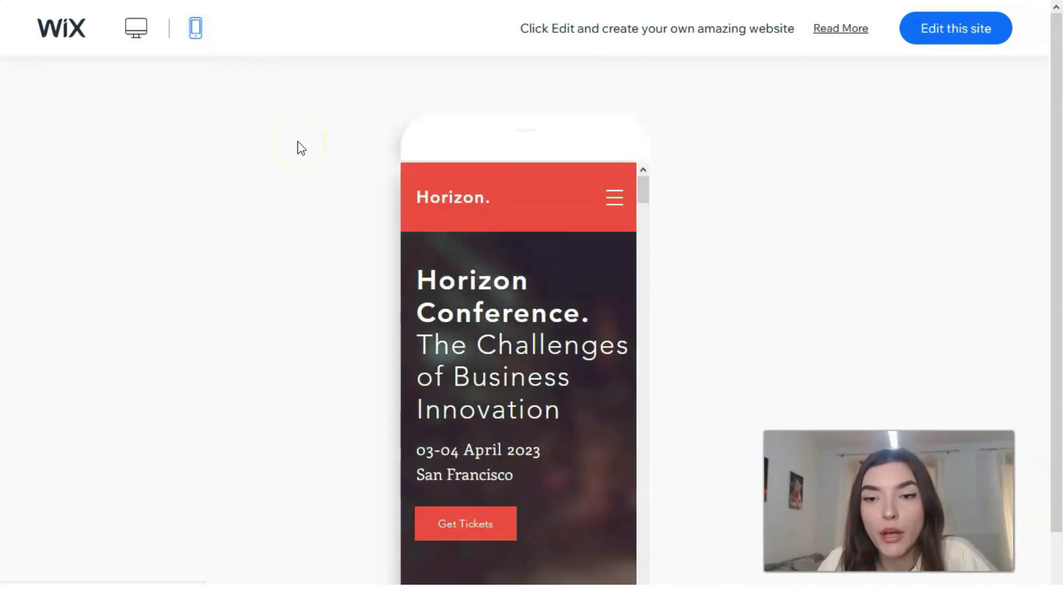
{"action": "left_click_drag", "start_coordinate": [646, 192], "coordinate": [547, 240]}
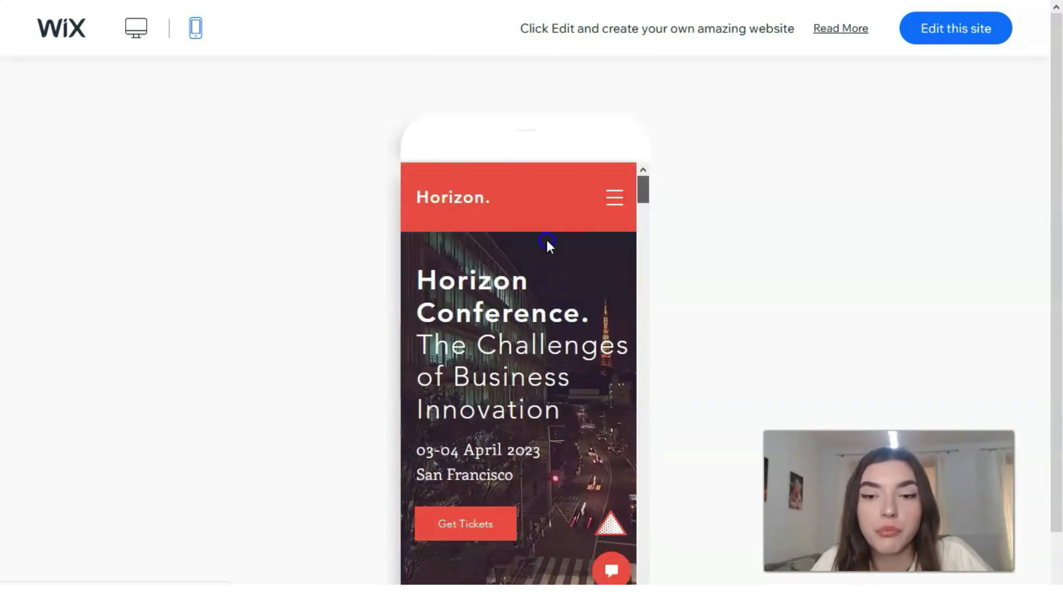
{"action": "left_click_drag", "start_coordinate": [543, 204], "coordinate": [544, 204]}
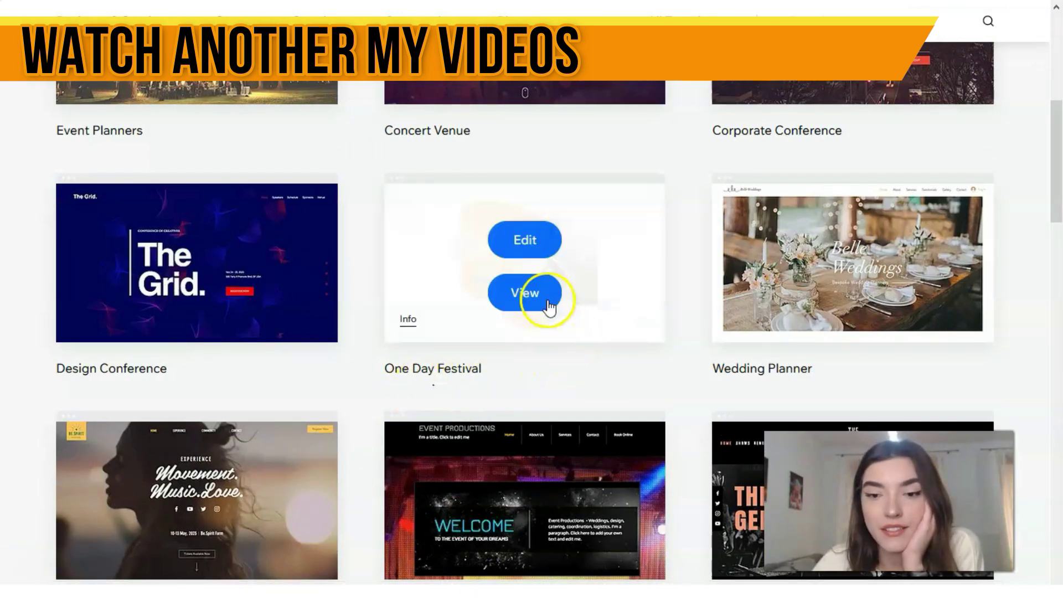
Open the full demo of the One Day Festival template and examine its sections from the hero area down to the subscribe form.
{"action": "left_click", "coordinate": [547, 304]}
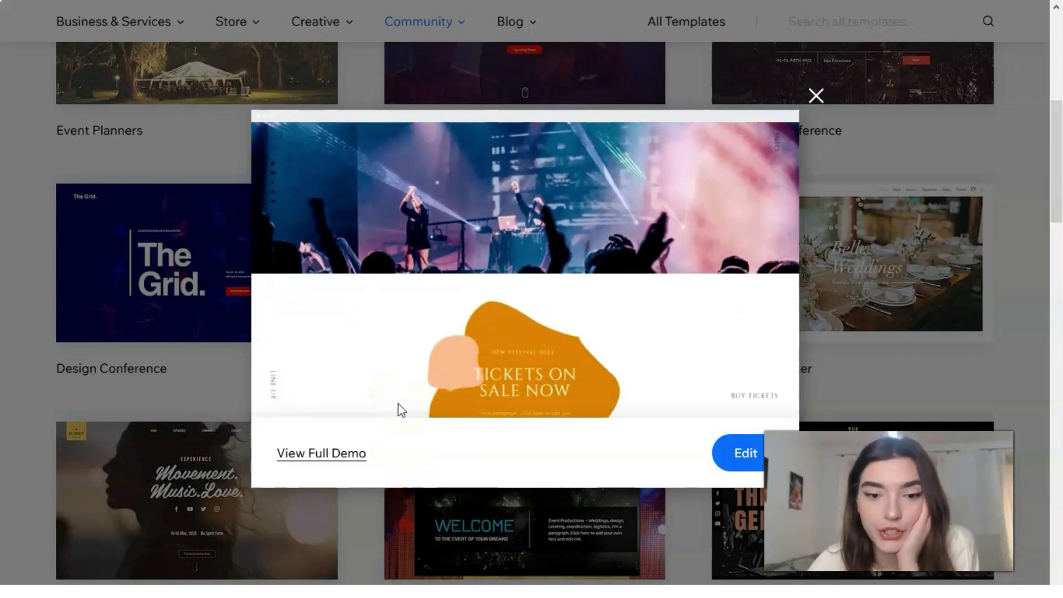
{"action": "left_click", "coordinate": [304, 457]}
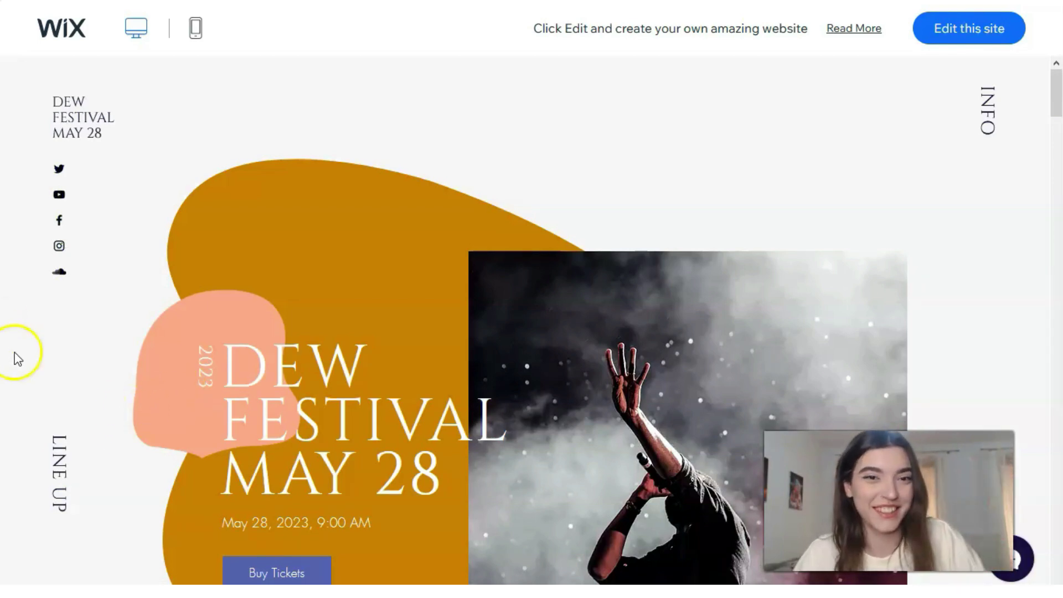
{"action": "scroll", "coordinate": [440, 269], "scroll_direction": "down", "scroll_amount": 10}
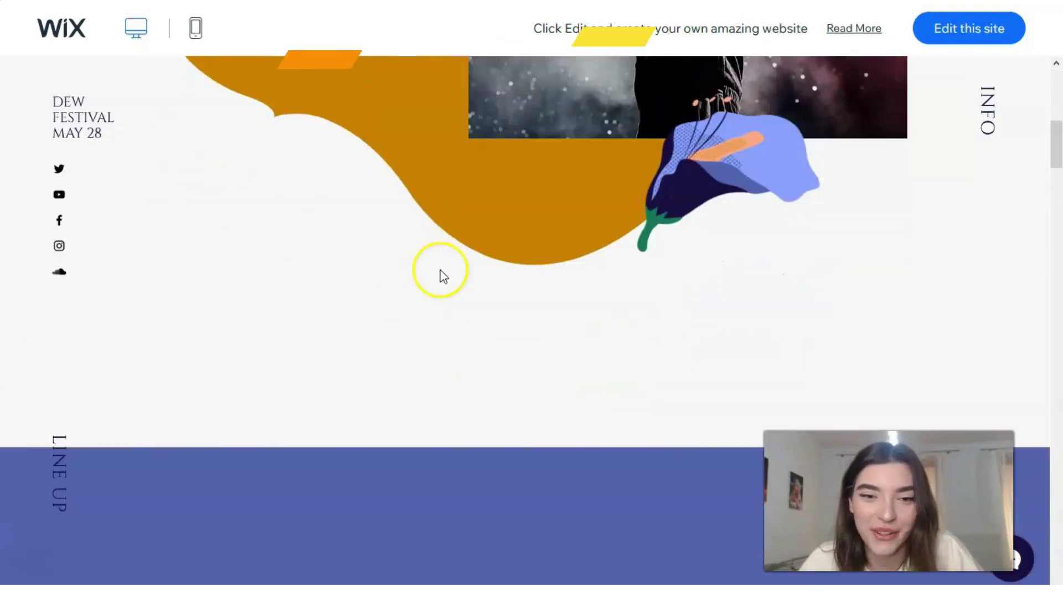
{"action": "scroll", "coordinate": [440, 269], "scroll_direction": "down", "scroll_amount": 10}
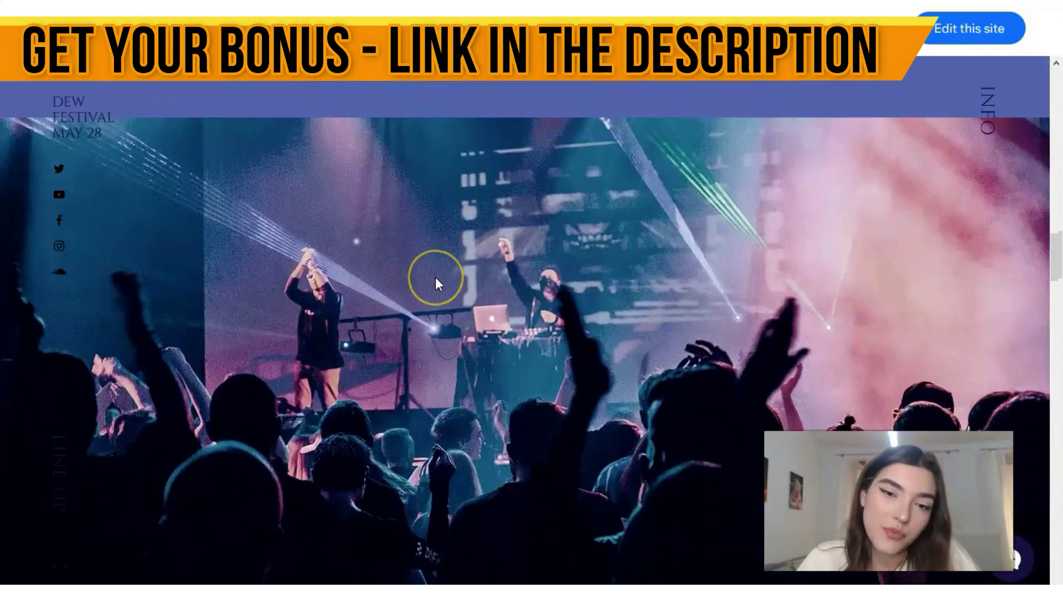
{"action": "scroll", "coordinate": [435, 278], "scroll_direction": "down", "scroll_amount": 10}
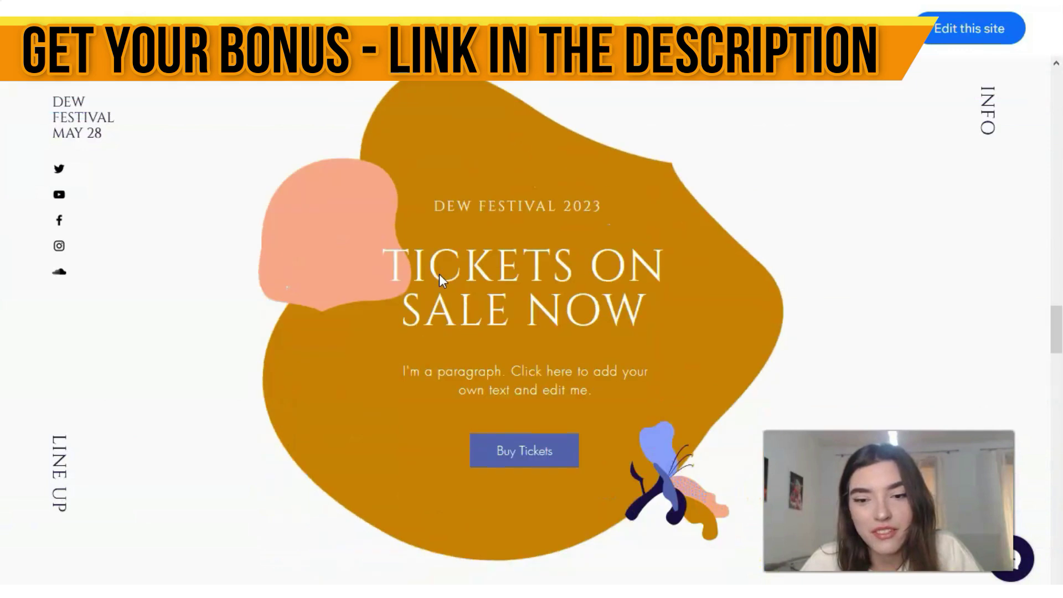
{"action": "scroll", "coordinate": [440, 274], "scroll_direction": "down", "scroll_amount": 10}
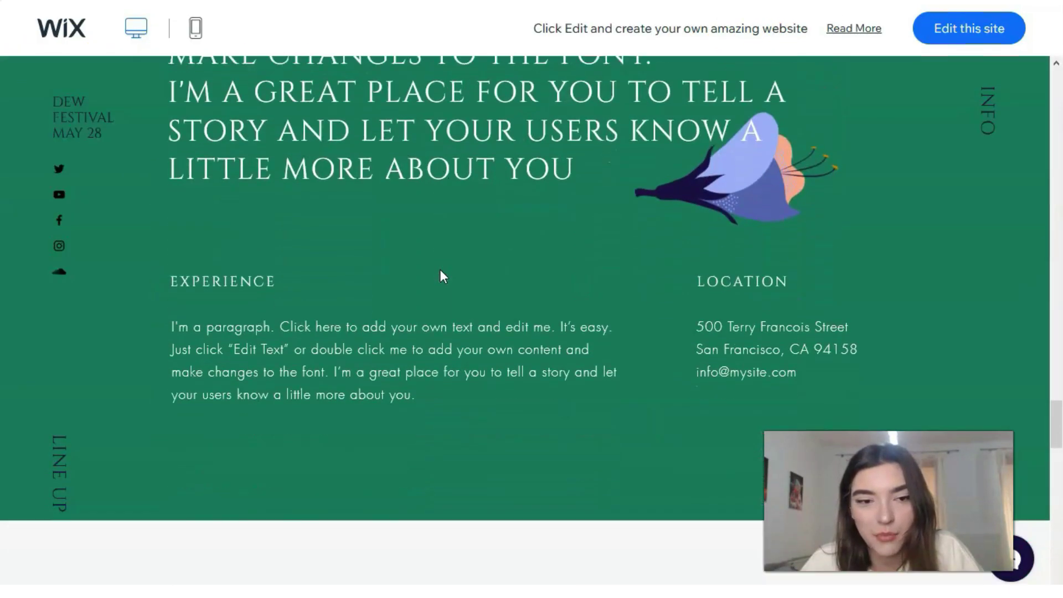
{"action": "scroll", "coordinate": [439, 275], "scroll_direction": "down", "scroll_amount": 10}
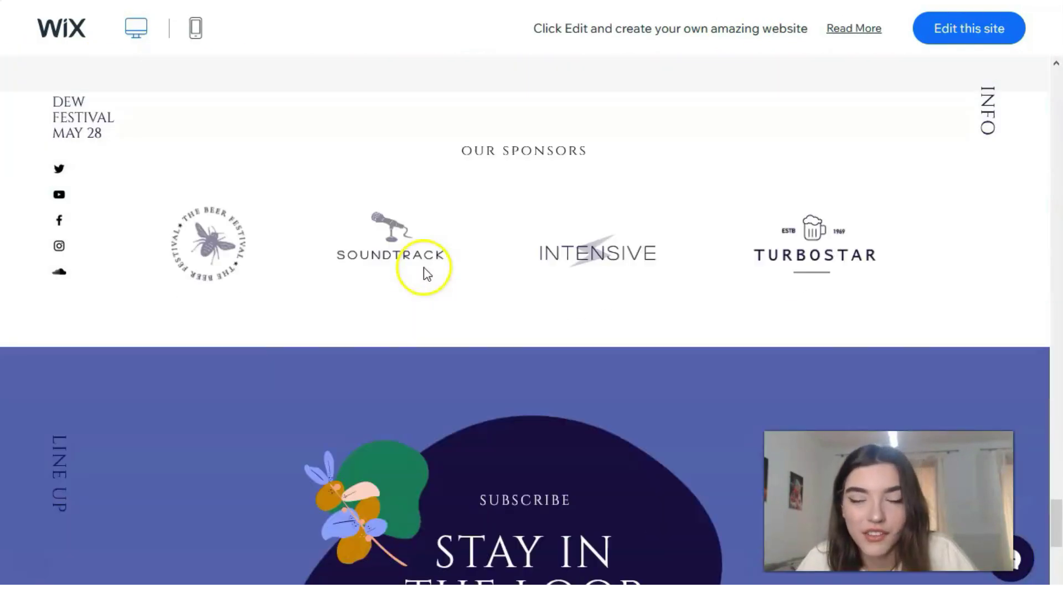
{"action": "scroll", "coordinate": [425, 272], "scroll_direction": "down", "scroll_amount": 1}
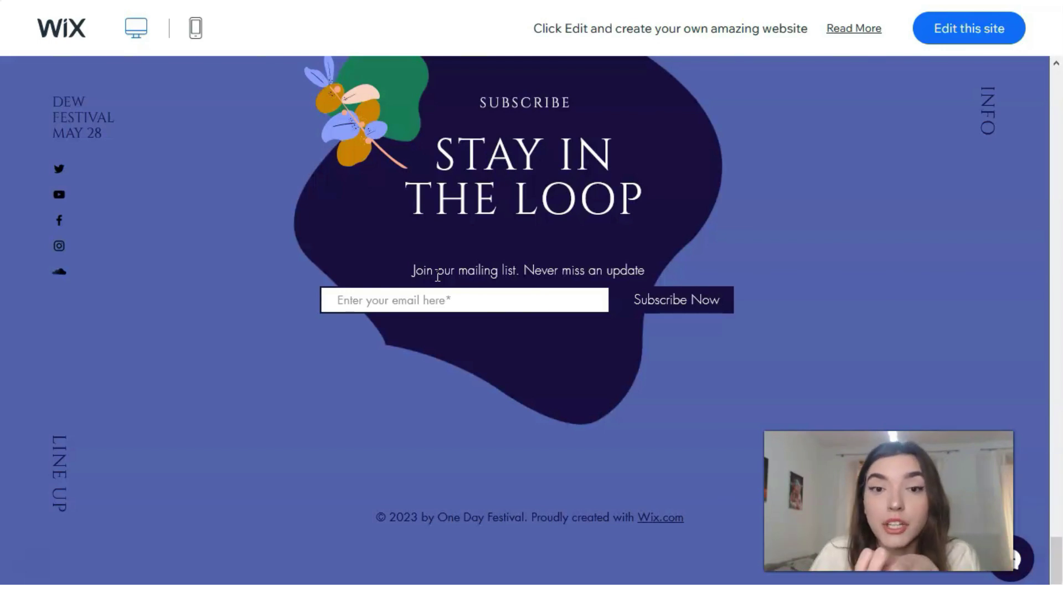
{"action": "scroll", "coordinate": [463, 292], "scroll_direction": "up", "scroll_amount": 20}
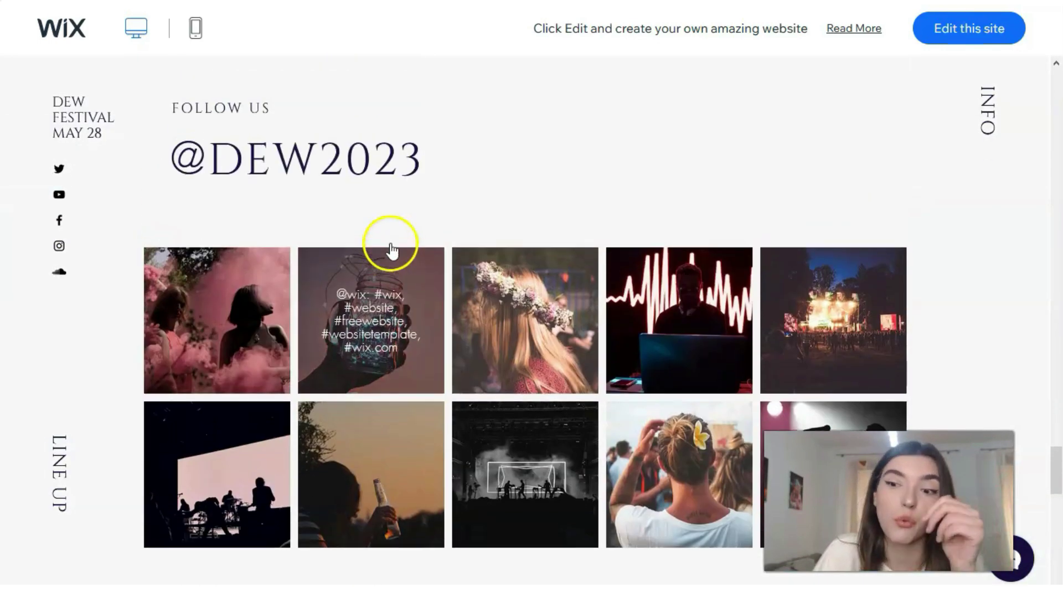
{"action": "scroll", "coordinate": [367, 256], "scroll_direction": "up", "scroll_amount": 20}
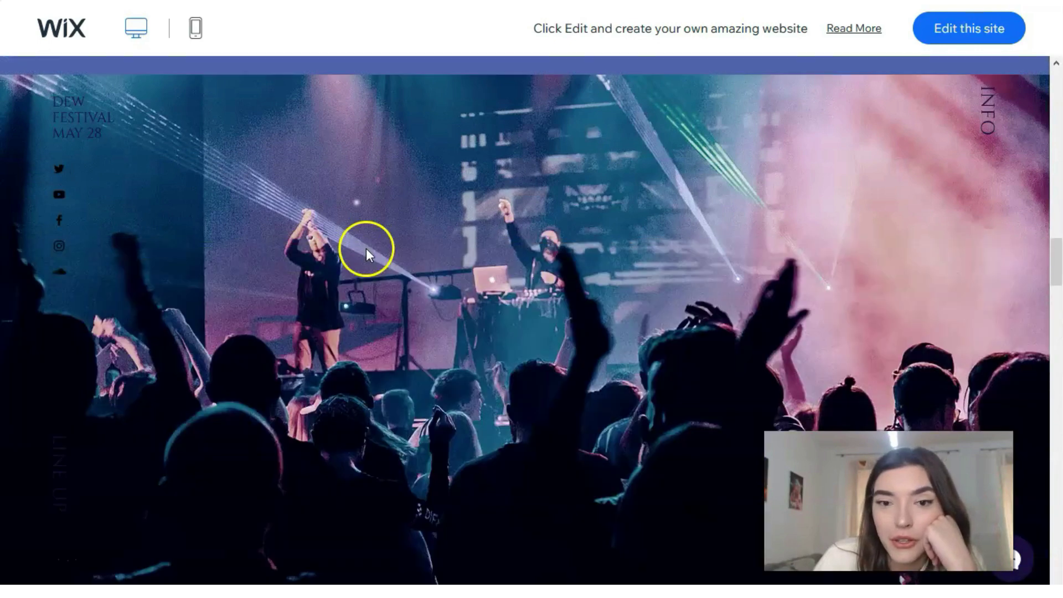
{"action": "scroll", "coordinate": [354, 227], "scroll_direction": "up", "scroll_amount": 15}
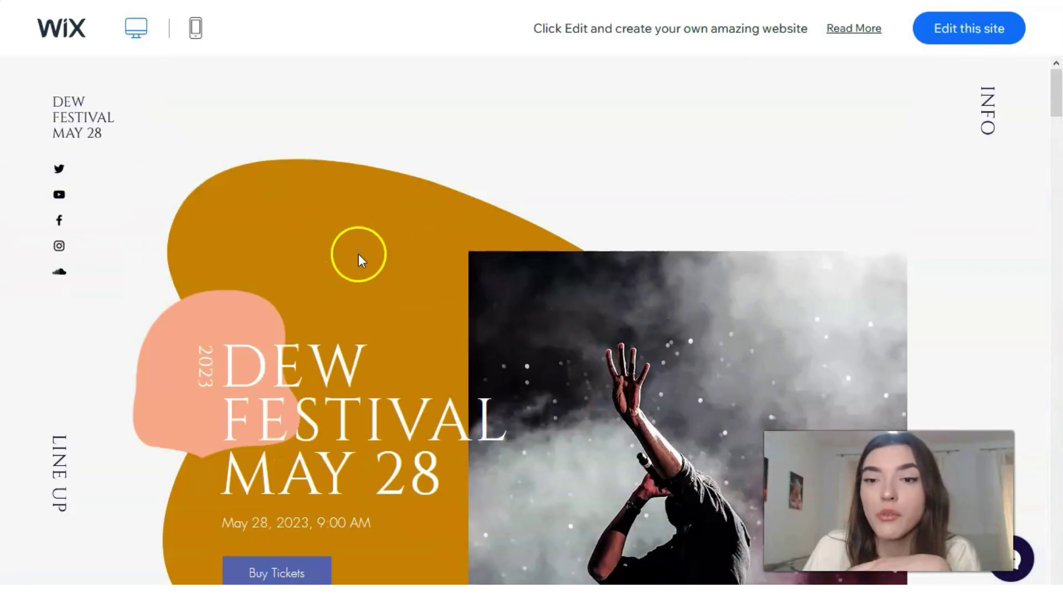
{"action": "scroll", "coordinate": [359, 261], "scroll_direction": "down", "scroll_amount": 4}
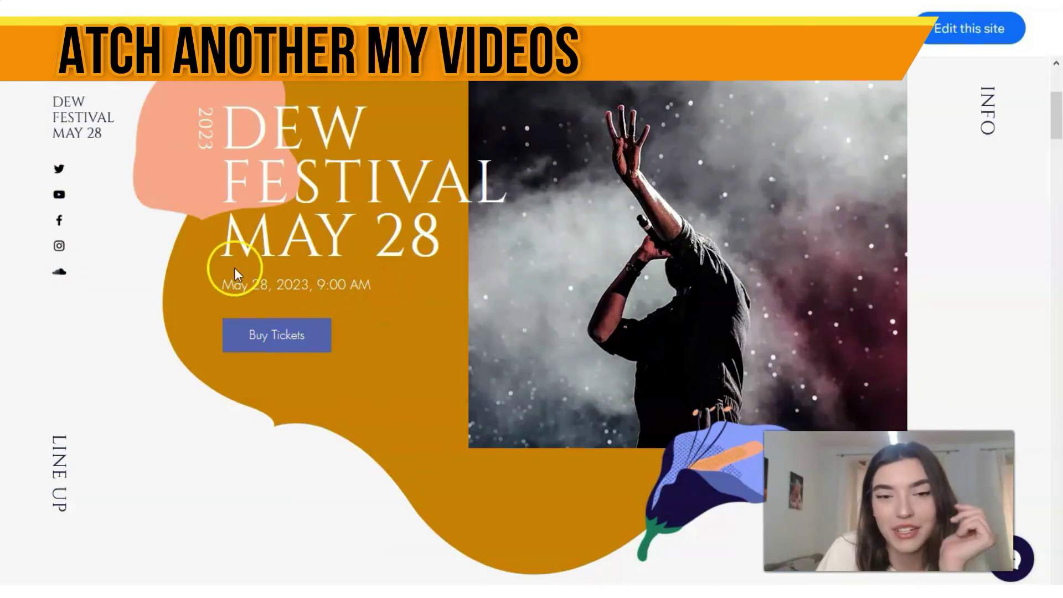
View the One Day Festival demo in its mobile version and inspect the phone layout down to the lineup section.
{"action": "left_click", "coordinate": [195, 33]}
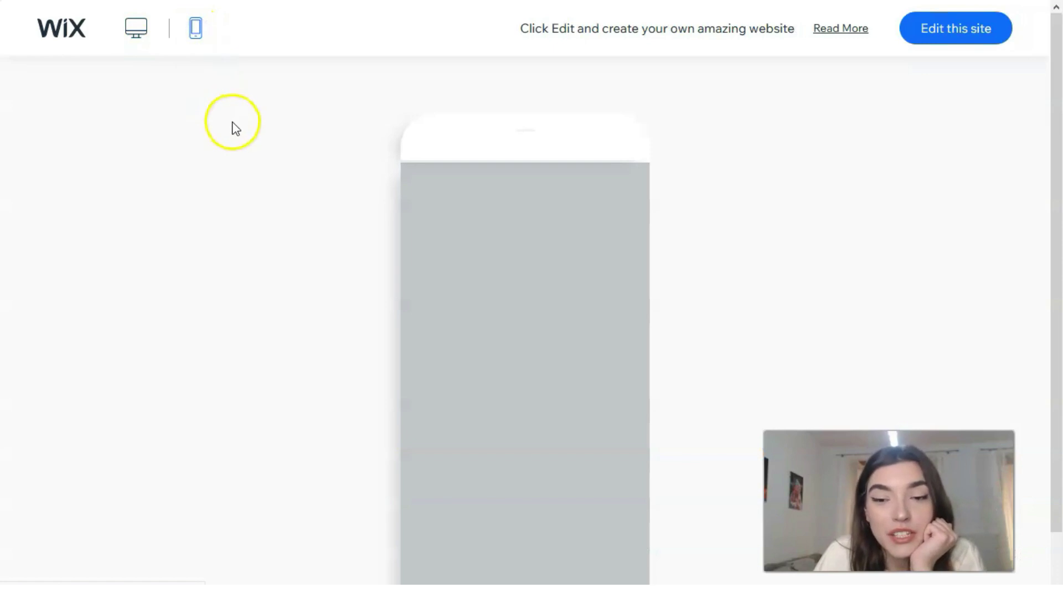
{"action": "mouse_move", "coordinate": [630, 197]}
{"action": "left_mouse_down"}
{"action": "mouse_move", "coordinate": [637, 190]}
{"action": "mouse_move", "coordinate": [627, 403]}
{"action": "mouse_move", "coordinate": [610, 494]}
{"action": "mouse_move", "coordinate": [636, 550]}
{"action": "mouse_move", "coordinate": [572, 237]}
{"action": "mouse_move", "coordinate": [631, 208]}
{"action": "left_mouse_up"}
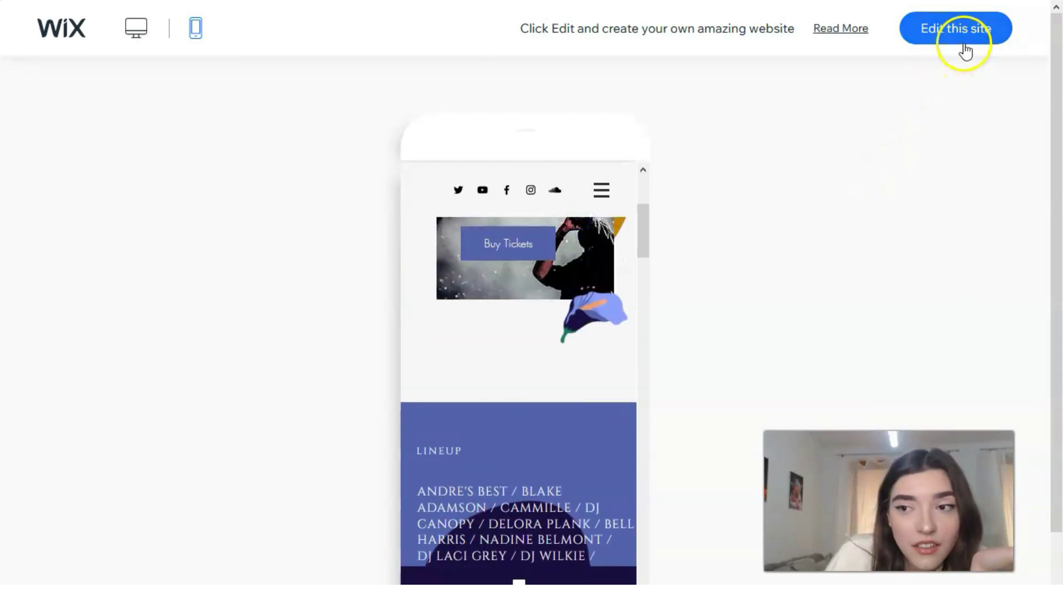
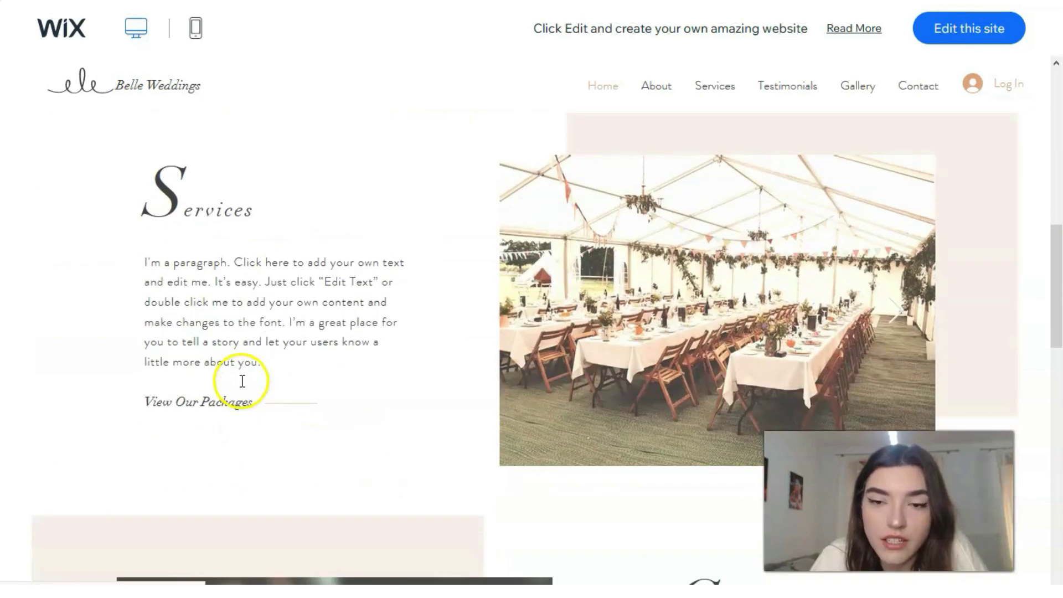
Examine the Belle Weddings demo's desktop page from the Services section down to the footer and return to the hero.
{"action": "scroll", "coordinate": [240, 380], "scroll_direction": "down", "scroll_amount": 3}
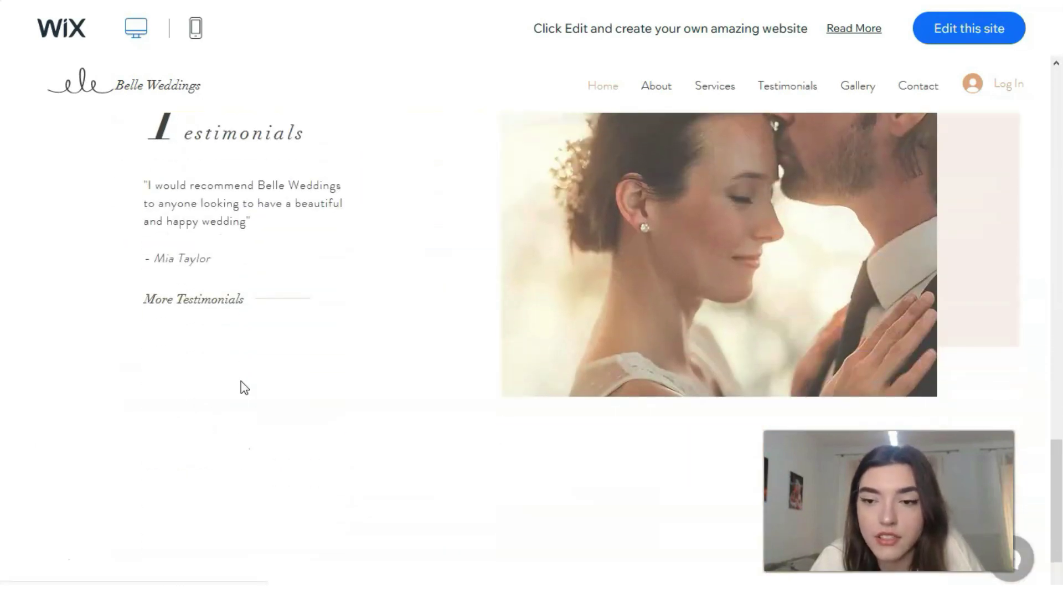
{"action": "scroll", "coordinate": [241, 381], "scroll_direction": "down", "scroll_amount": 2}
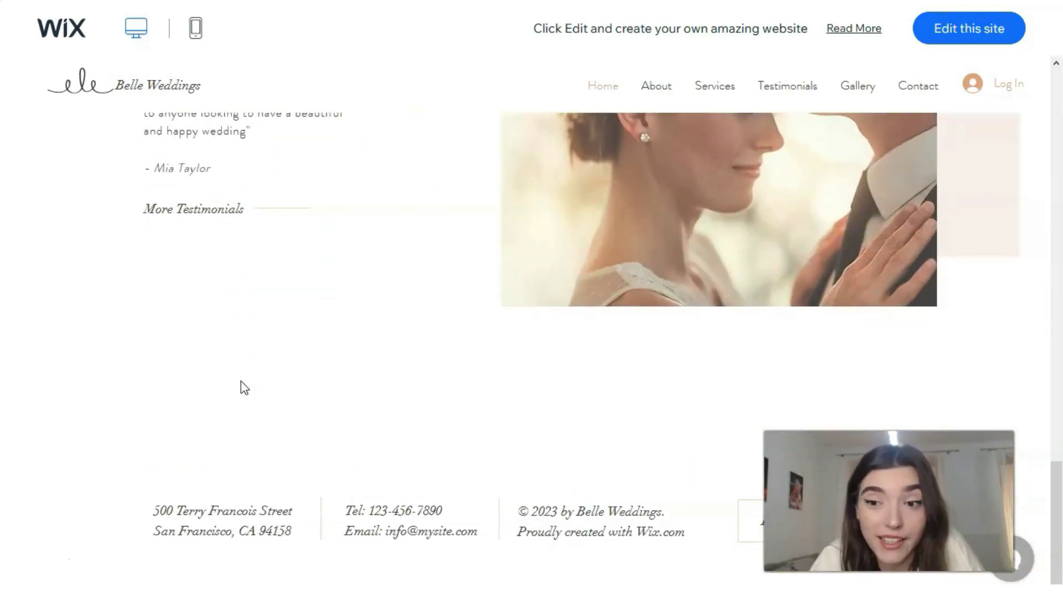
{"action": "scroll", "coordinate": [241, 381], "scroll_direction": "up", "scroll_amount": 20}
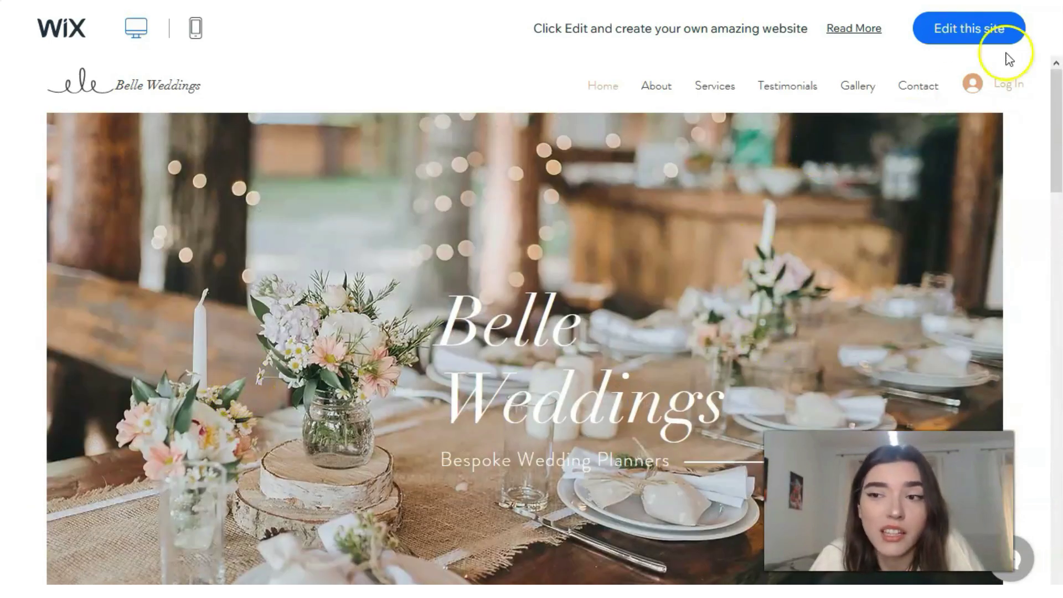
View the Belle Weddings demo in its mobile version and inspect the phone layout down to the contact details and back.
{"action": "left_click", "coordinate": [197, 29]}
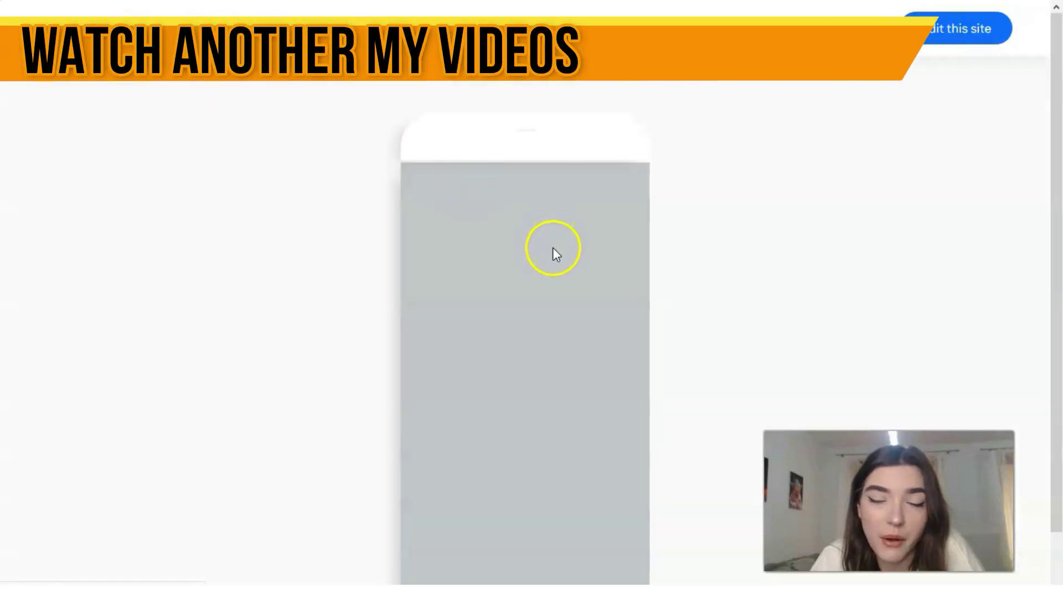
{"action": "scroll", "coordinate": [553, 254], "scroll_direction": "down", "scroll_amount": 6}
{"action": "scroll", "coordinate": [559, 256], "scroll_direction": "down", "scroll_amount": 10}
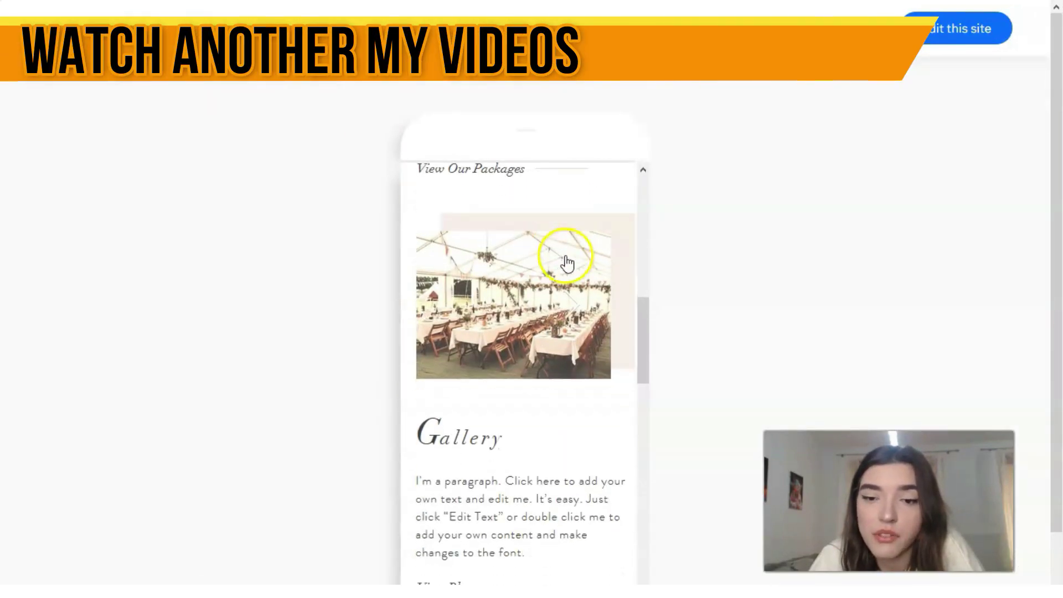
{"action": "scroll", "coordinate": [570, 255], "scroll_direction": "down", "scroll_amount": 5}
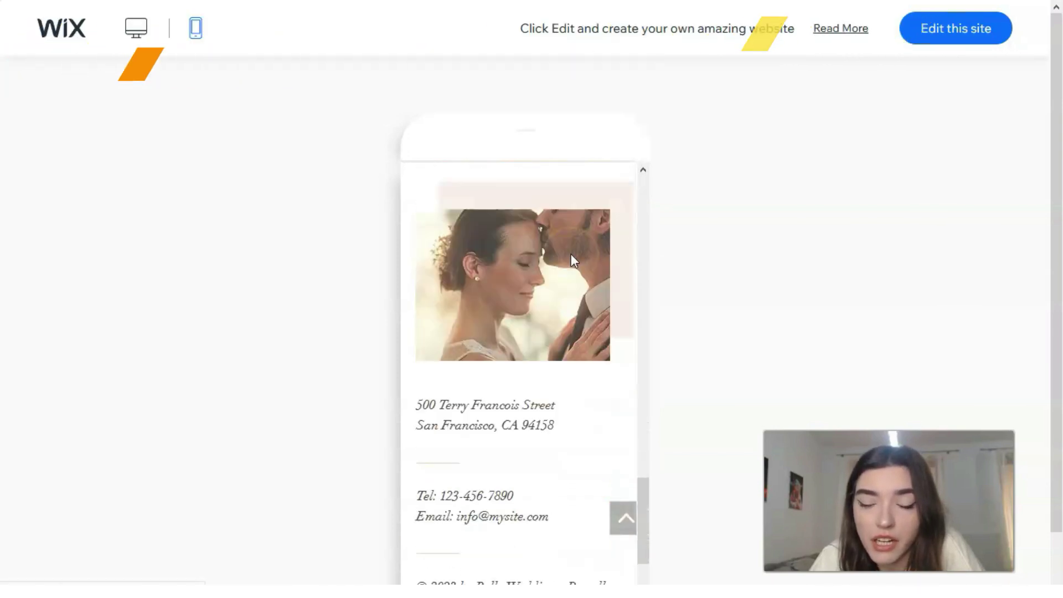
{"action": "scroll", "coordinate": [570, 255], "scroll_direction": "up", "scroll_amount": 9}
{"action": "scroll", "coordinate": [568, 254], "scroll_direction": "up", "scroll_amount": 10}
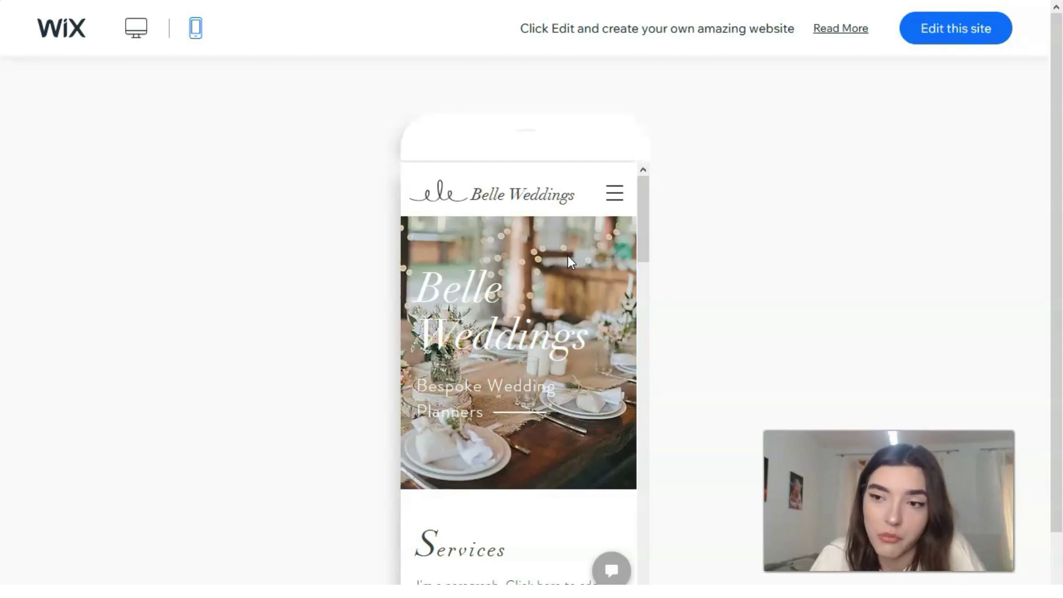
Open the Belle Weddings template for editing and bring up the hero title's text settings, placed clear of the title.
{"action": "left_click", "coordinate": [943, 39]}
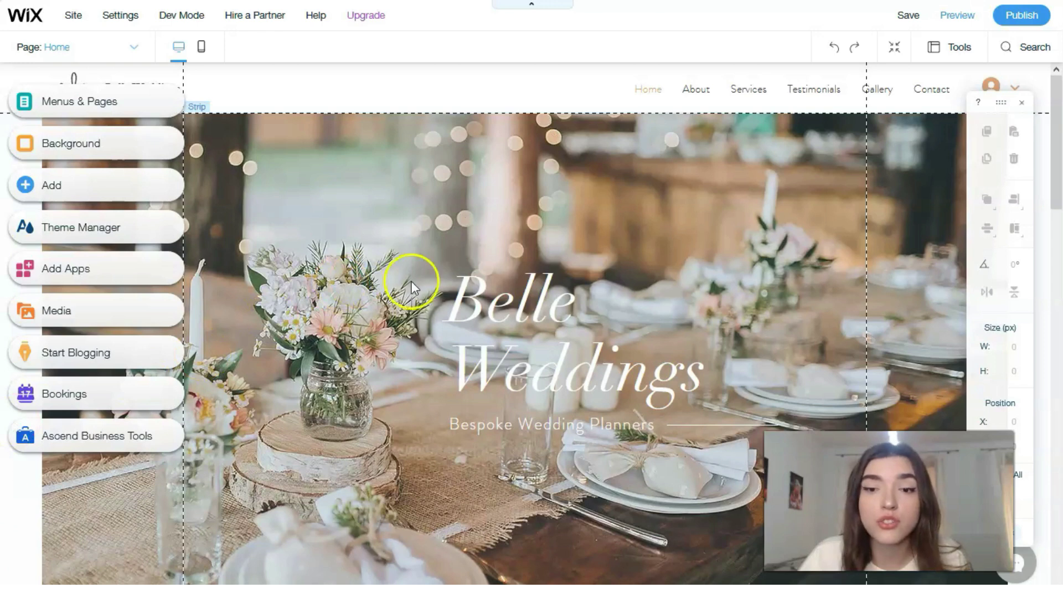
{"action": "left_click", "coordinate": [529, 311]}
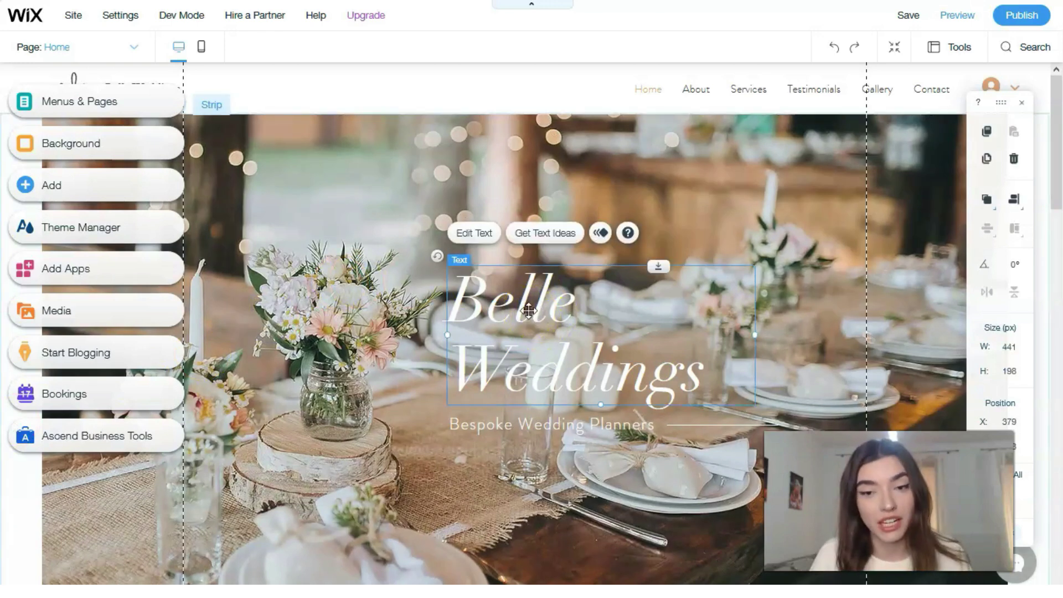
{"action": "double_click", "coordinate": [528, 311]}
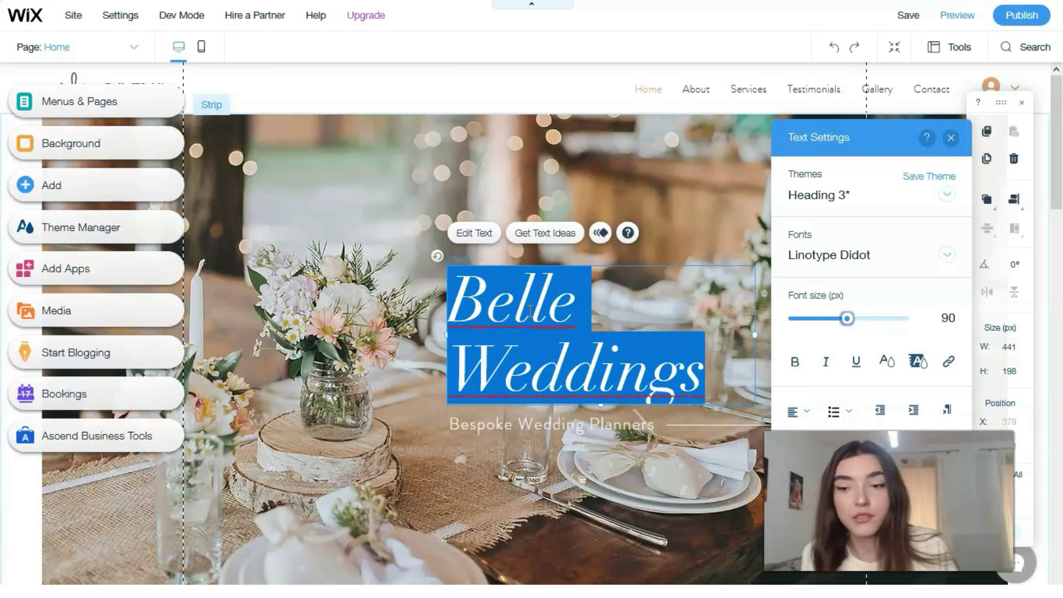
{"action": "left_click_drag", "start_coordinate": [817, 137], "coordinate": [174, 133]}
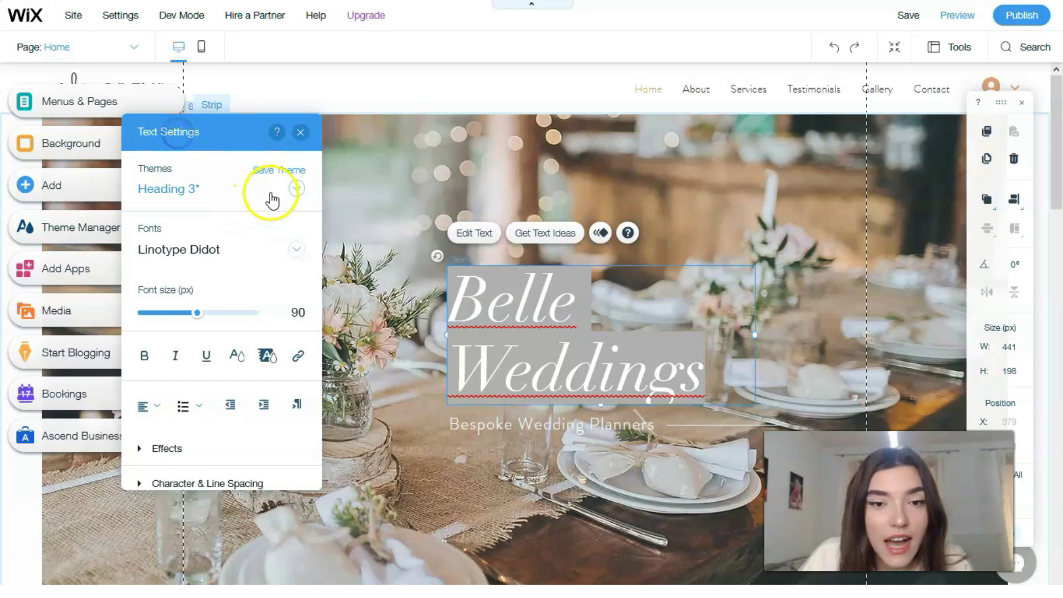
Try the Heading 2 theme on the hero title, then apply Heading 1 and set its font size to 95 px.
{"action": "left_click", "coordinate": [291, 195]}
{"action": "left_click", "coordinate": [273, 159]}
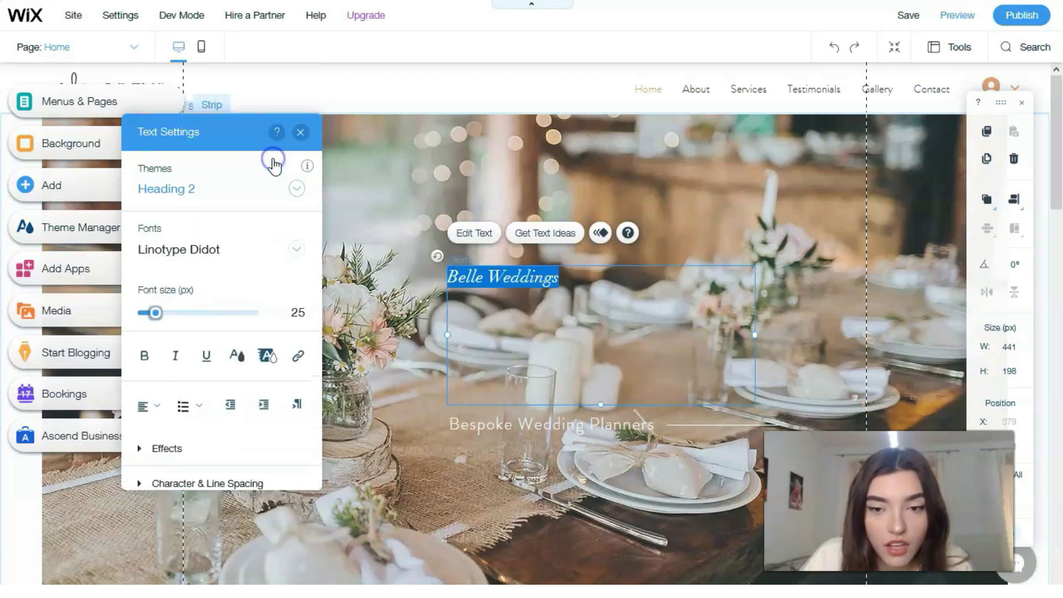
{"action": "left_click", "coordinate": [297, 189]}
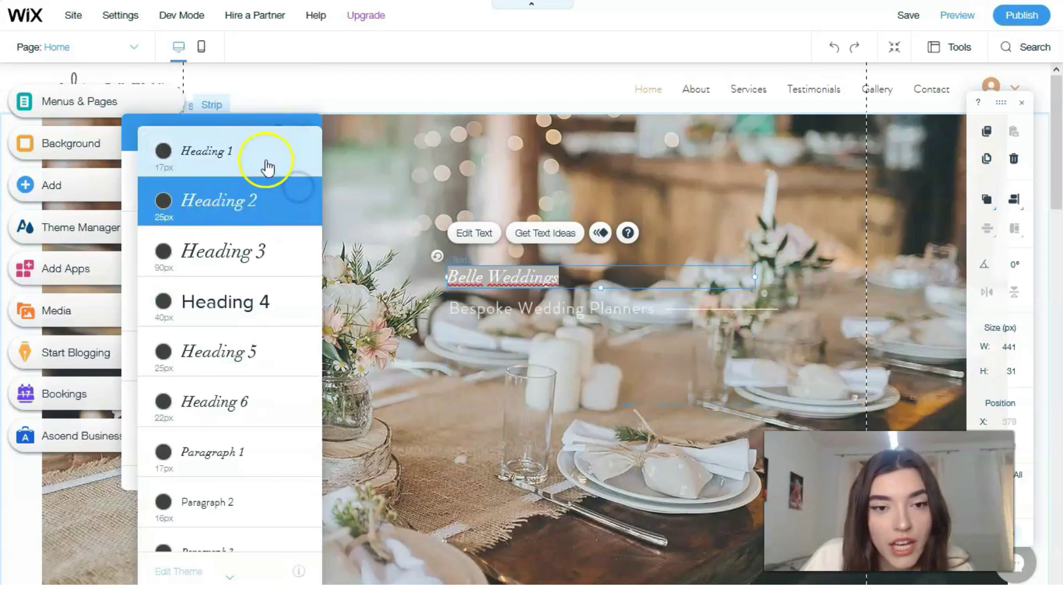
{"action": "left_click", "coordinate": [264, 161]}
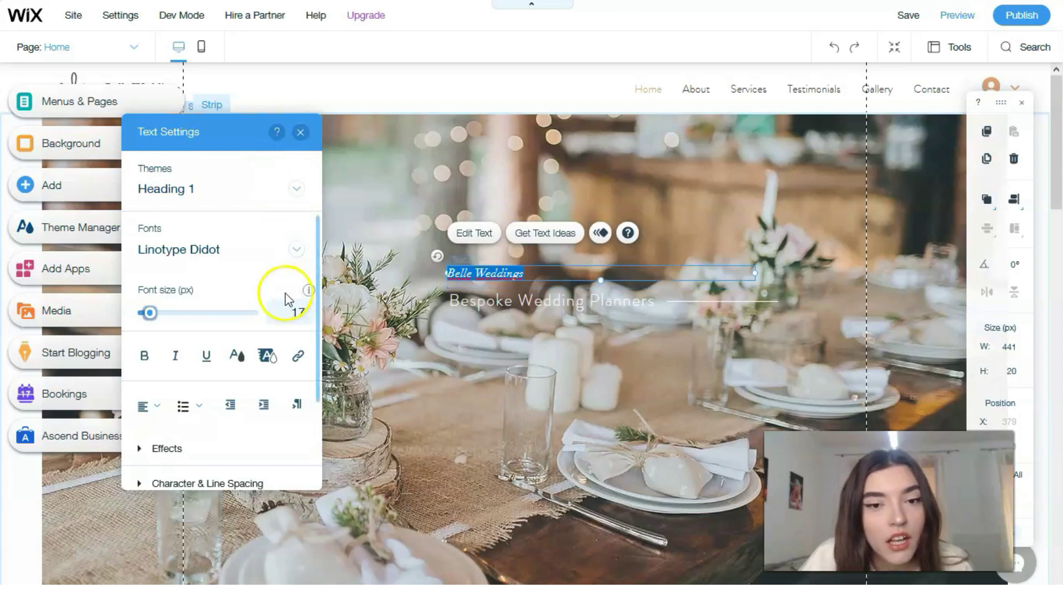
{"action": "left_click_drag", "start_coordinate": [158, 313], "coordinate": [200, 314]}
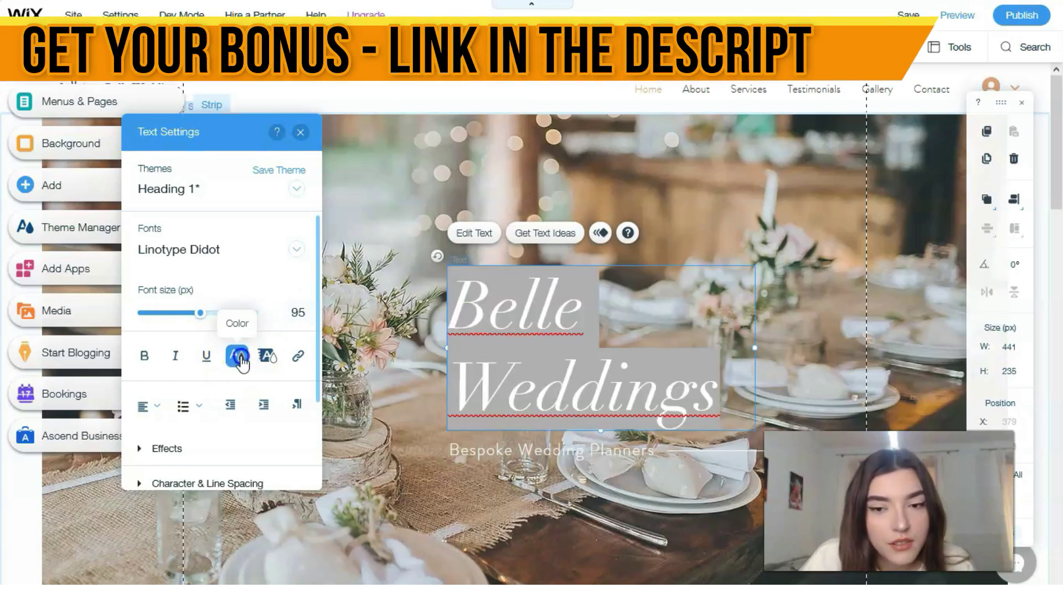
Try the peach site color #E2BDA8 on the hero title, settle on #F7EFE9, and close the text settings.
{"action": "left_click", "coordinate": [266, 370]}
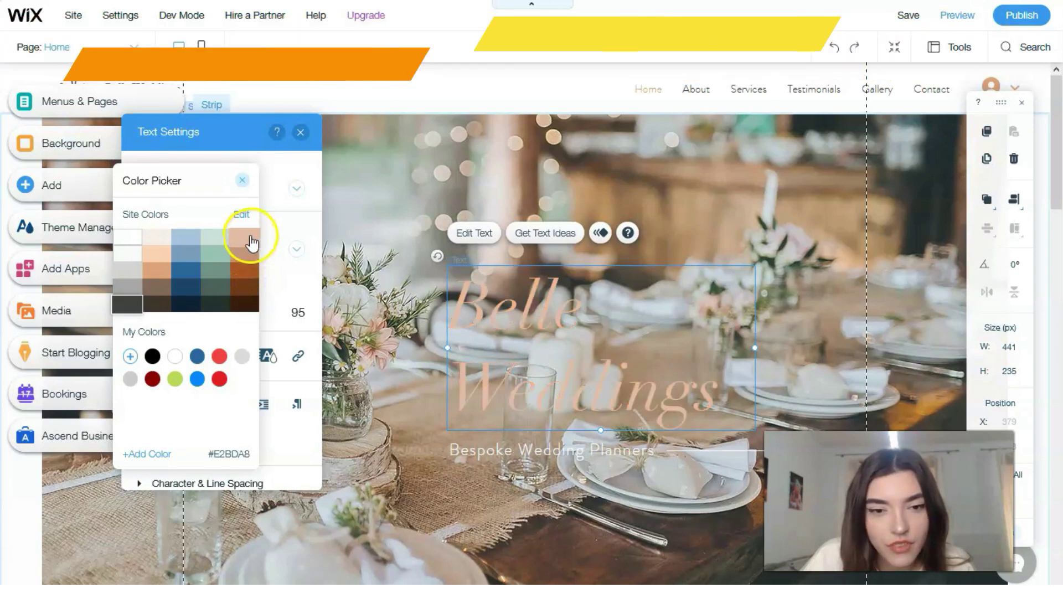
{"action": "left_click", "coordinate": [157, 238]}
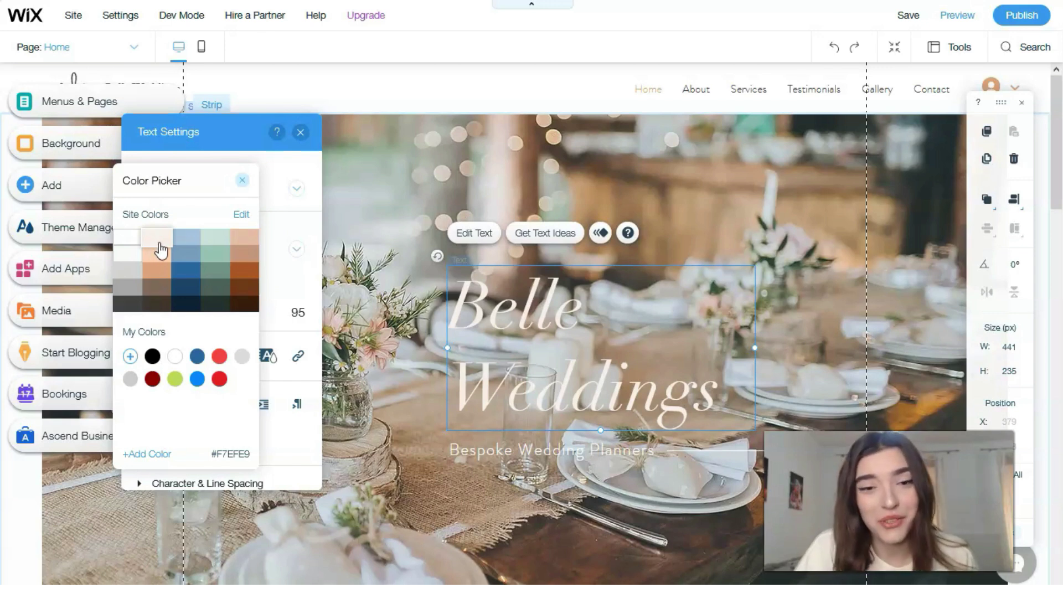
{"action": "left_click", "coordinate": [297, 134]}
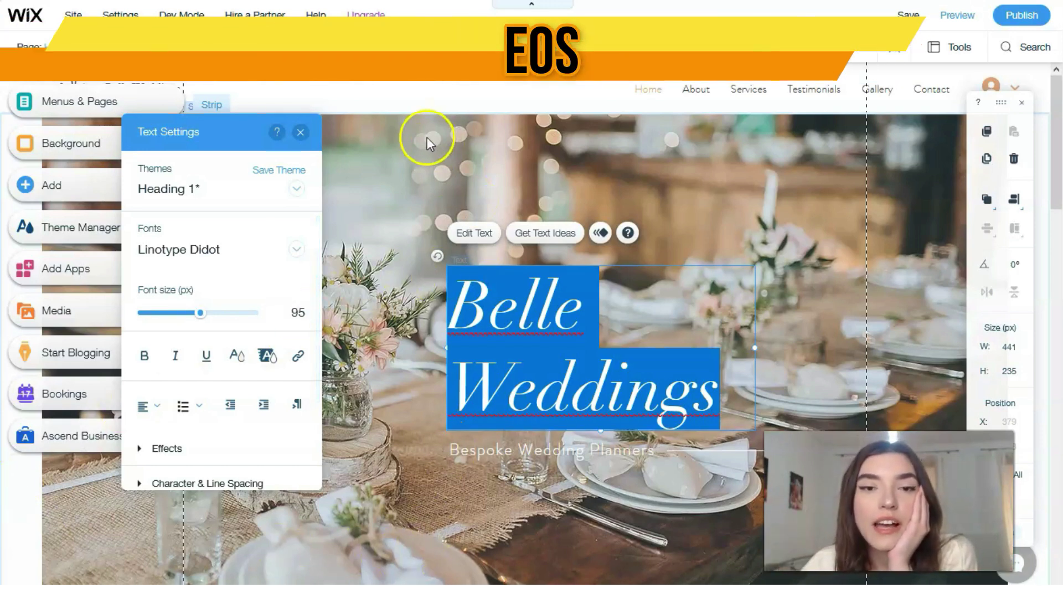
{"action": "left_click", "coordinate": [301, 132]}
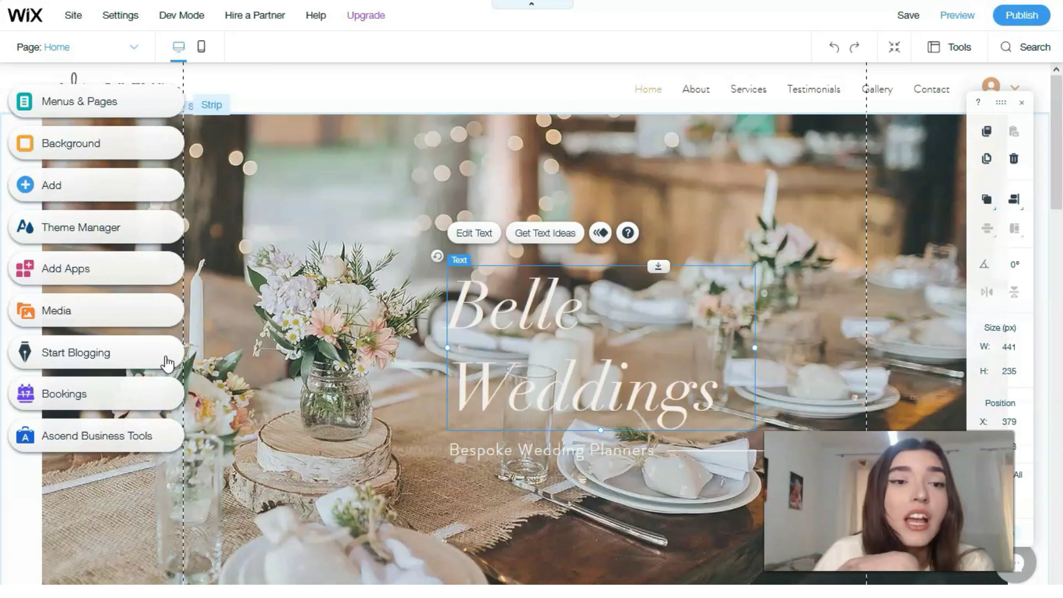
Review the site's page list and set the Home page background to light gray #D4D4D2 after trying blue, green and peach.
{"action": "left_click", "coordinate": [97, 113]}
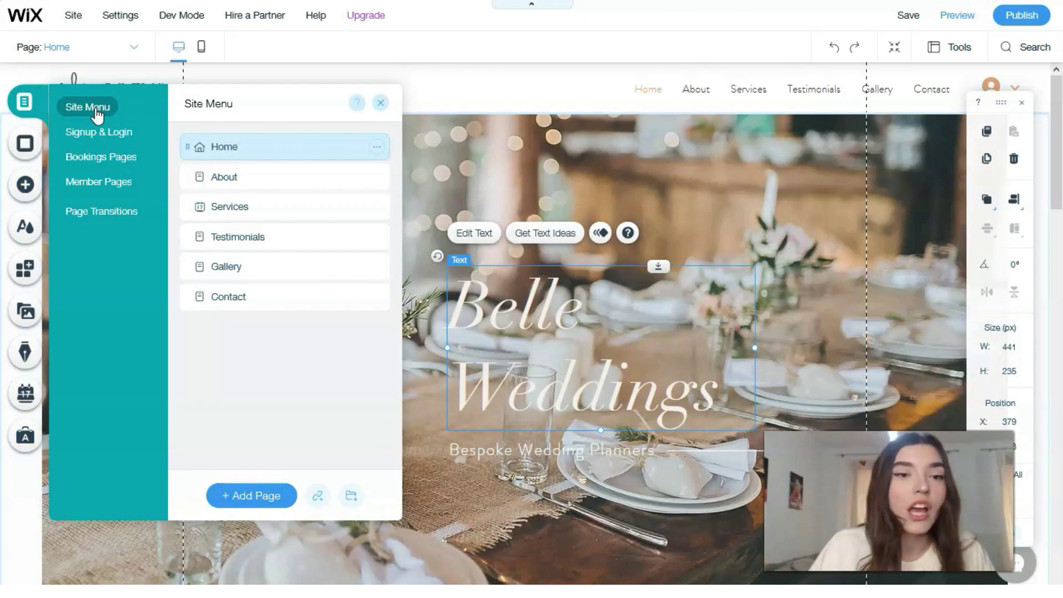
{"action": "left_click", "coordinate": [20, 151]}
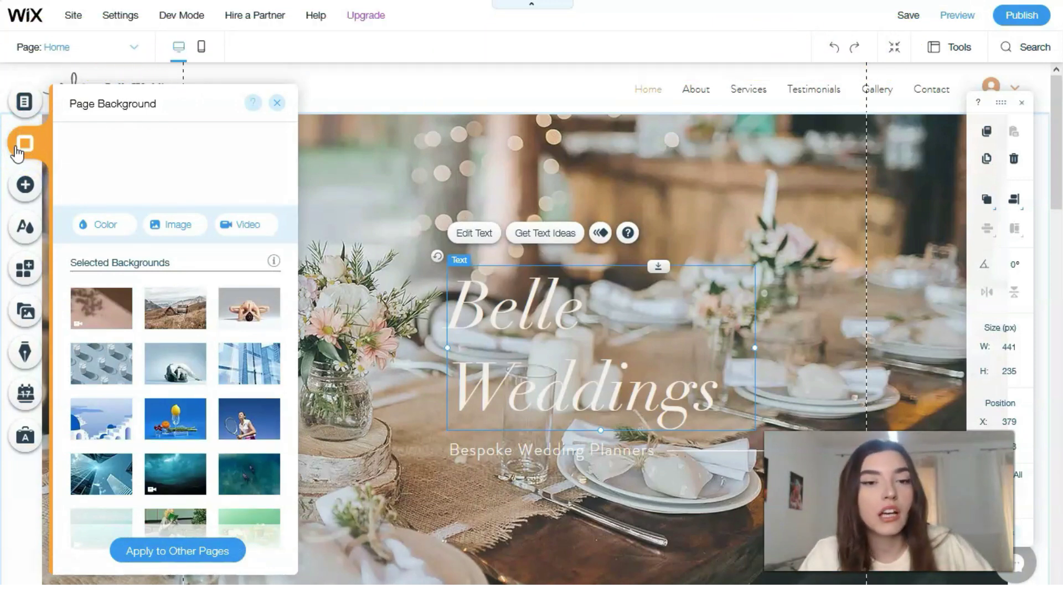
{"action": "left_click", "coordinate": [102, 224]}
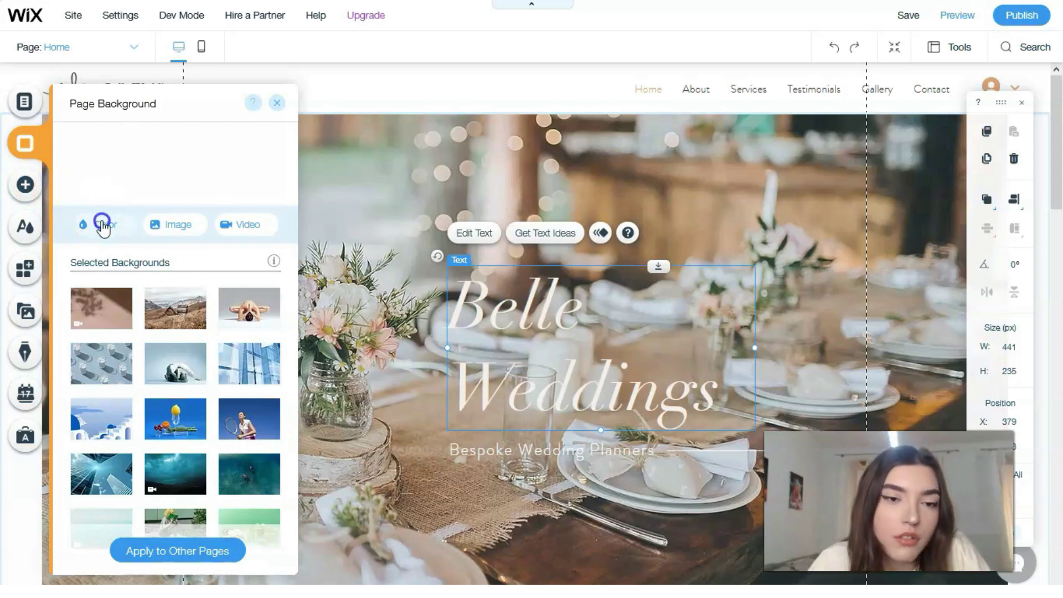
{"action": "left_click", "coordinate": [178, 294]}
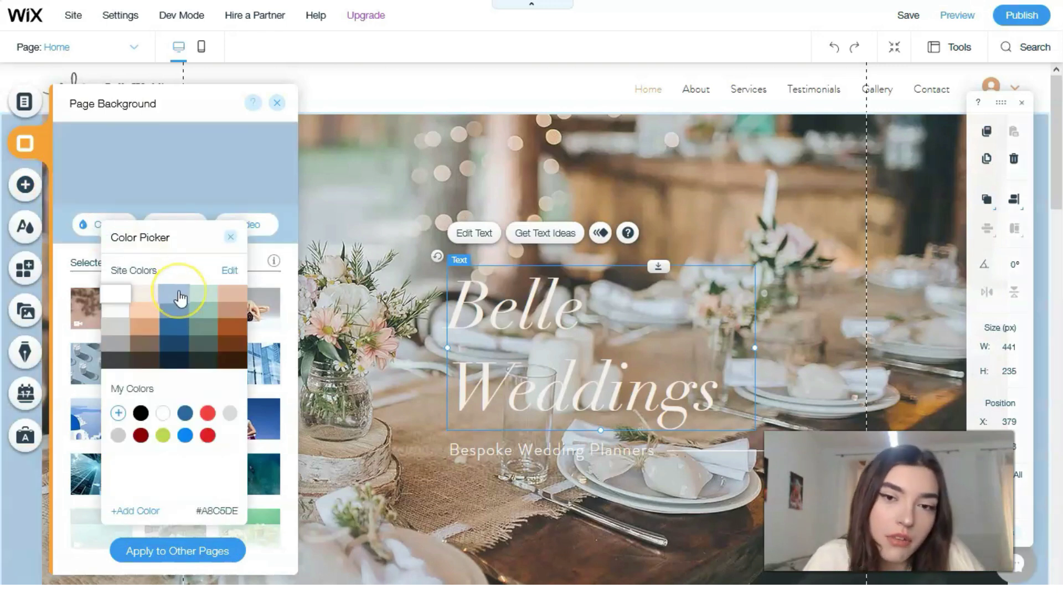
{"action": "left_click", "coordinate": [195, 299]}
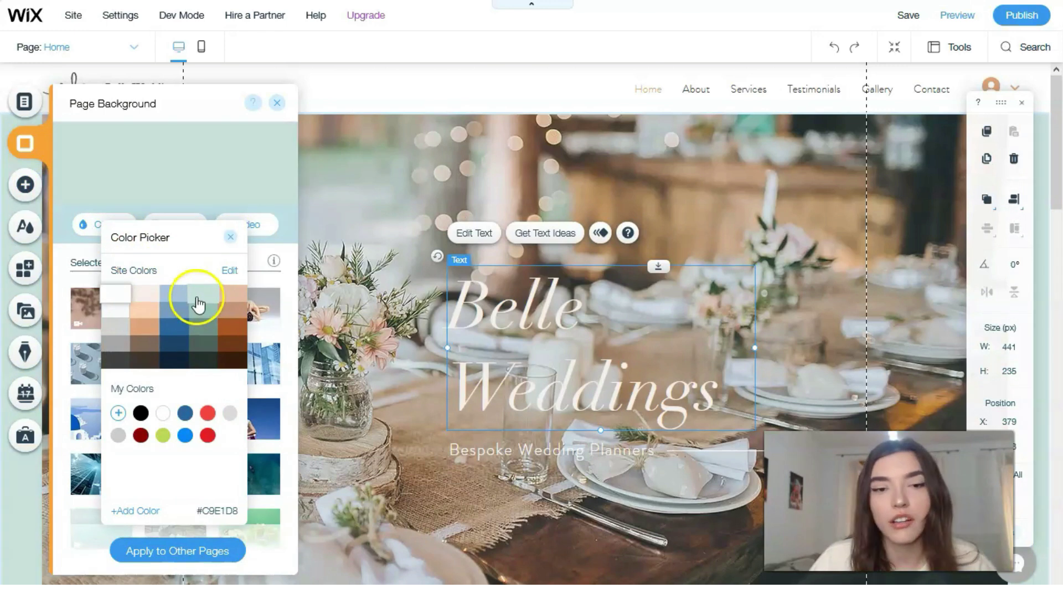
{"action": "left_click", "coordinate": [203, 313]}
{"action": "left_click", "coordinate": [208, 299]}
{"action": "left_click", "coordinate": [226, 302]}
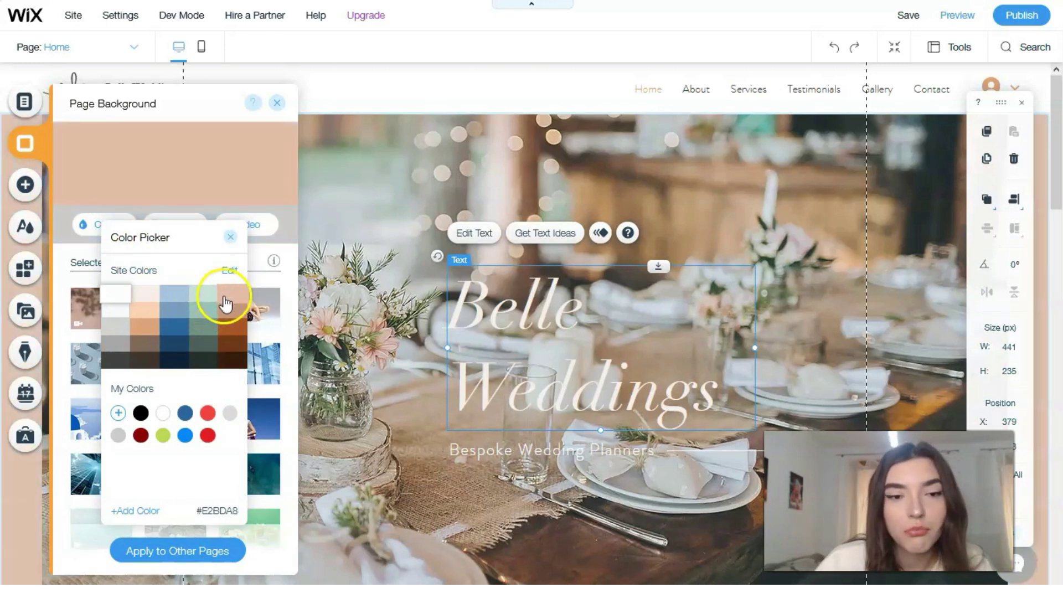
{"action": "left_click", "coordinate": [113, 330]}
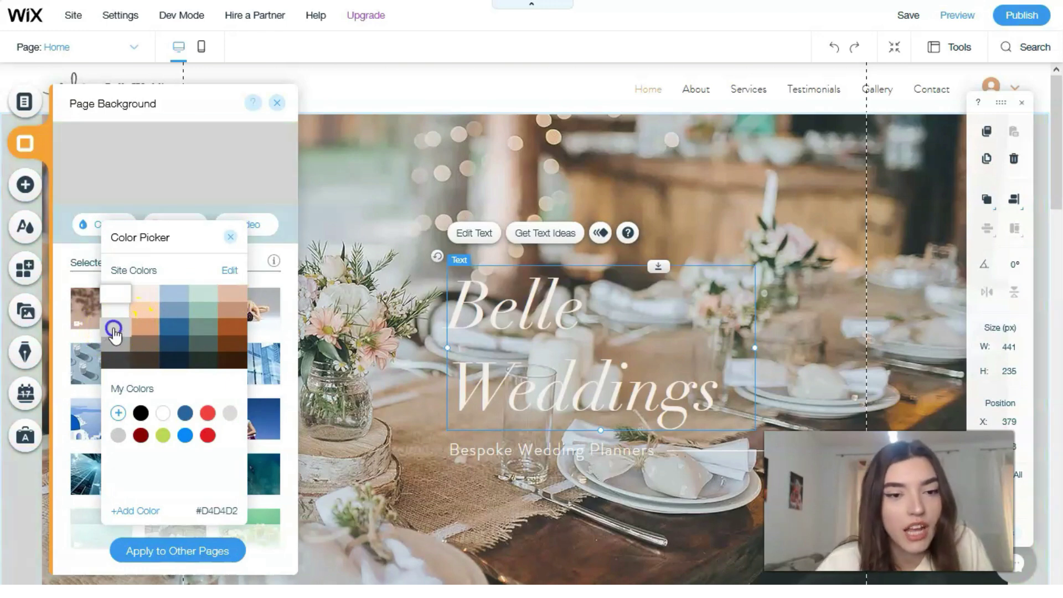
{"action": "left_click", "coordinate": [118, 346]}
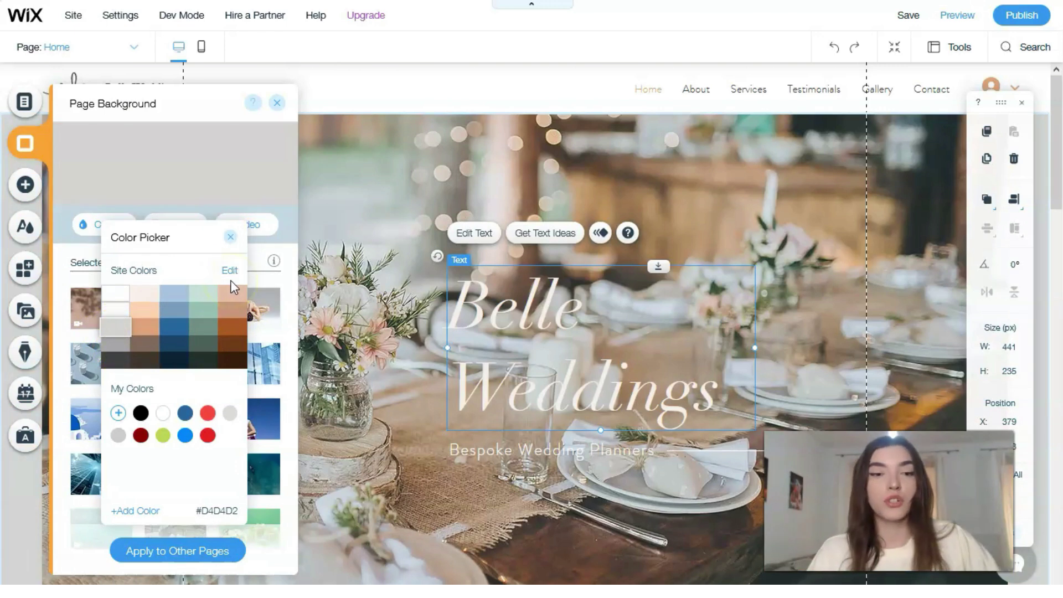
{"action": "left_click", "coordinate": [230, 238]}
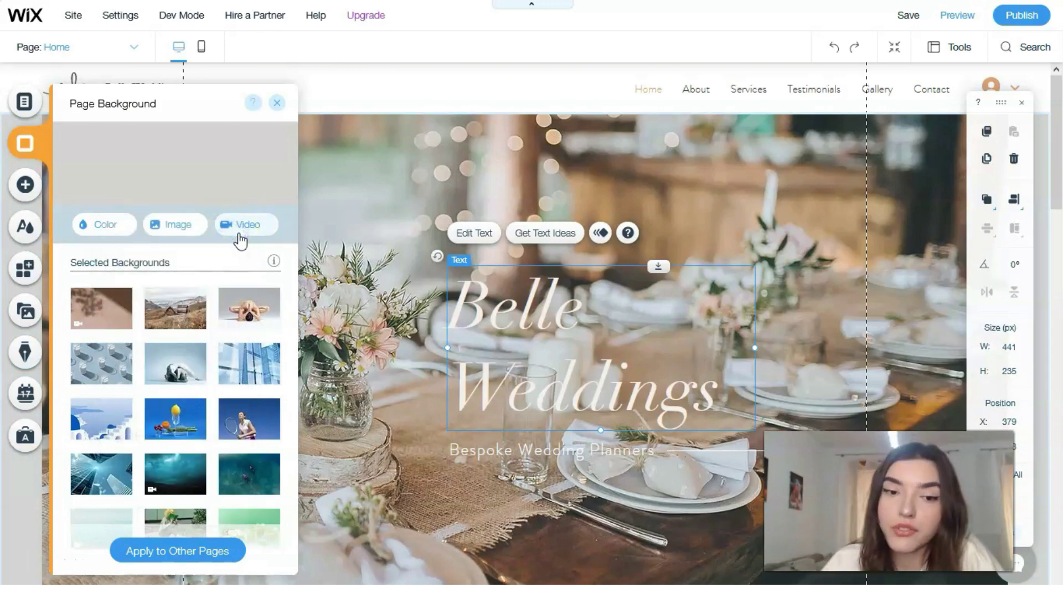
Browse the suggested page backgrounds and preview the black-and-white landscape and the trees video.
{"action": "scroll", "coordinate": [200, 309], "scroll_direction": "down", "scroll_amount": 10}
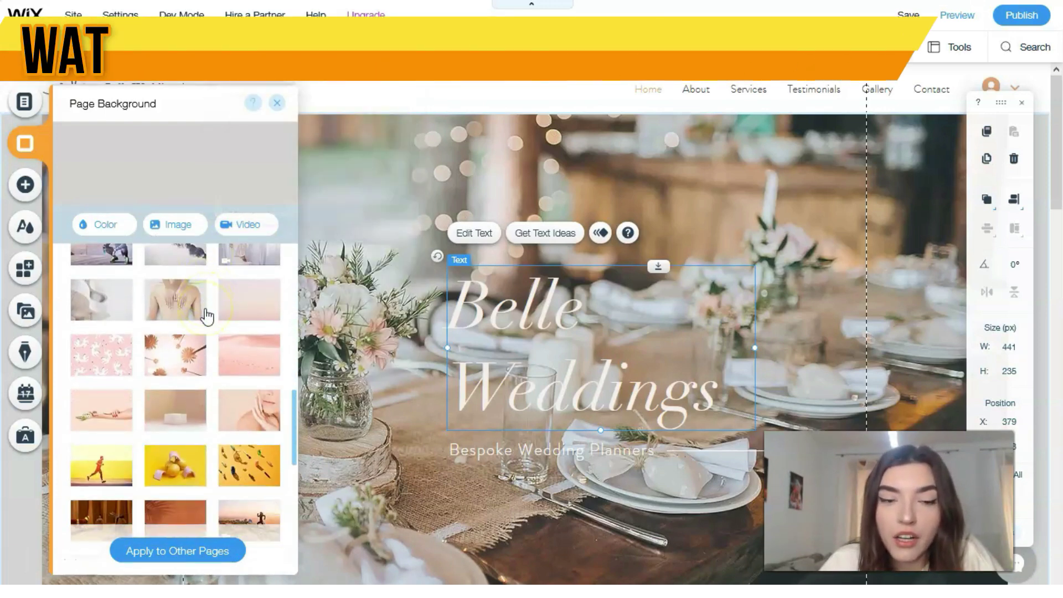
{"action": "scroll", "coordinate": [207, 316], "scroll_direction": "down", "scroll_amount": 5}
{"action": "mouse_move", "coordinate": [206, 318]}
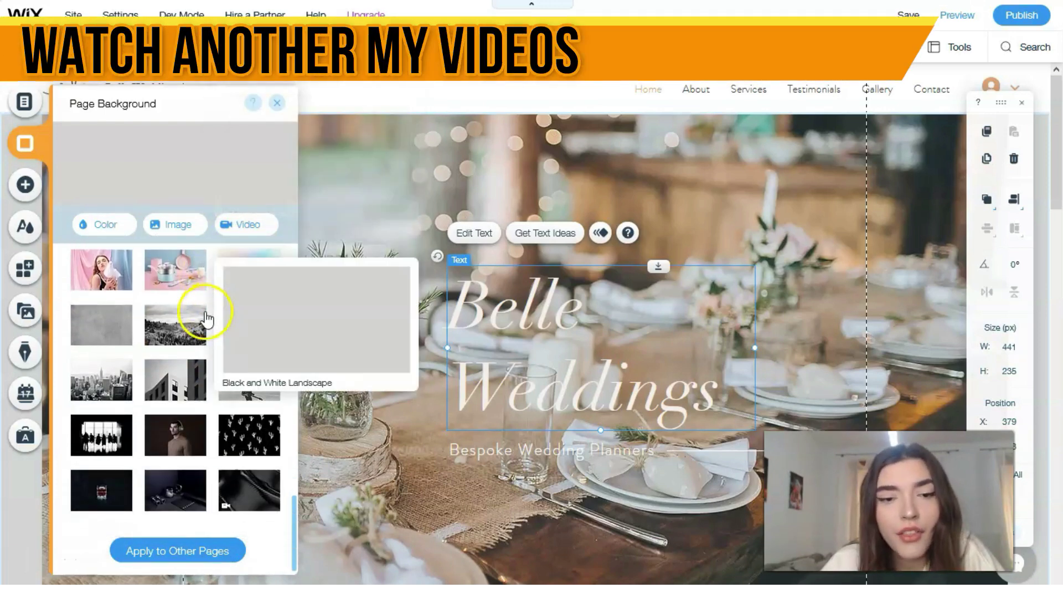
{"action": "scroll", "coordinate": [195, 364], "scroll_direction": "up", "scroll_amount": 5}
{"action": "mouse_move", "coordinate": [198, 372]}
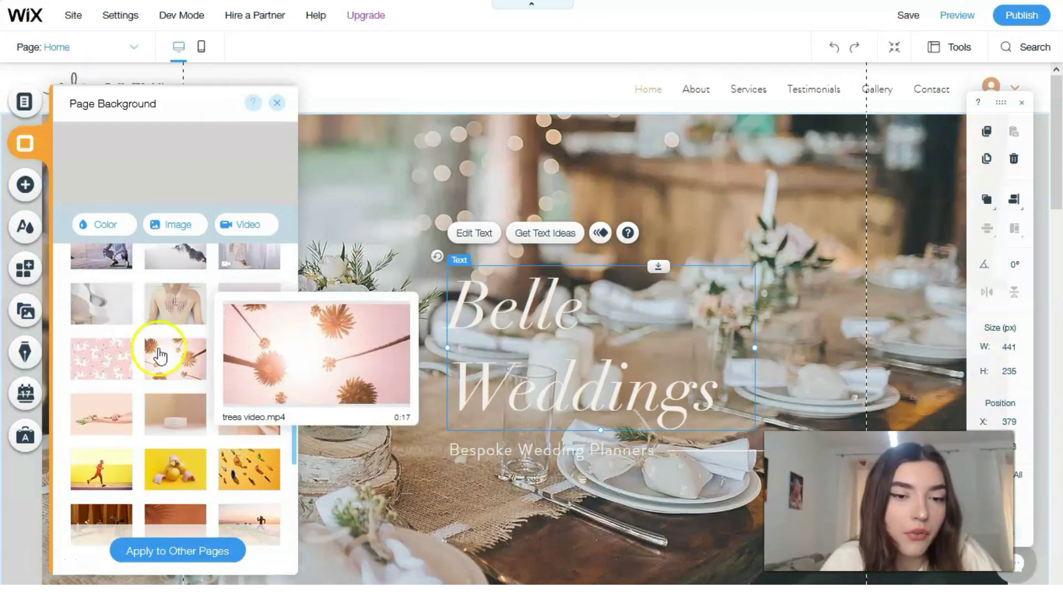
Open the elements to add and look through the Video & Music options, including the music players and Wix Video.
{"action": "left_click", "coordinate": [22, 191]}
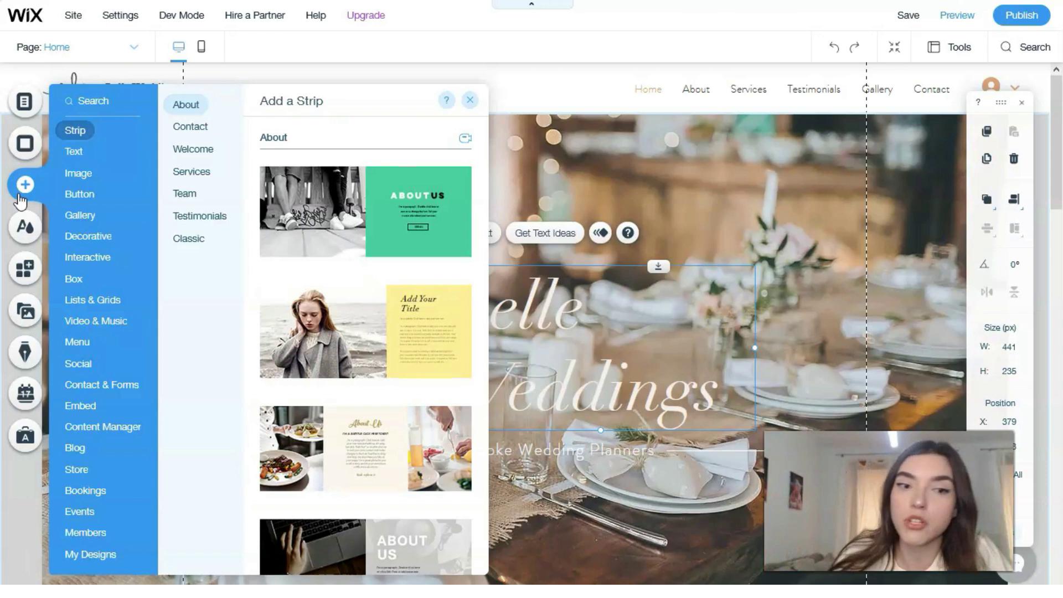
{"action": "left_click", "coordinate": [114, 383]}
{"action": "left_click", "coordinate": [128, 322]}
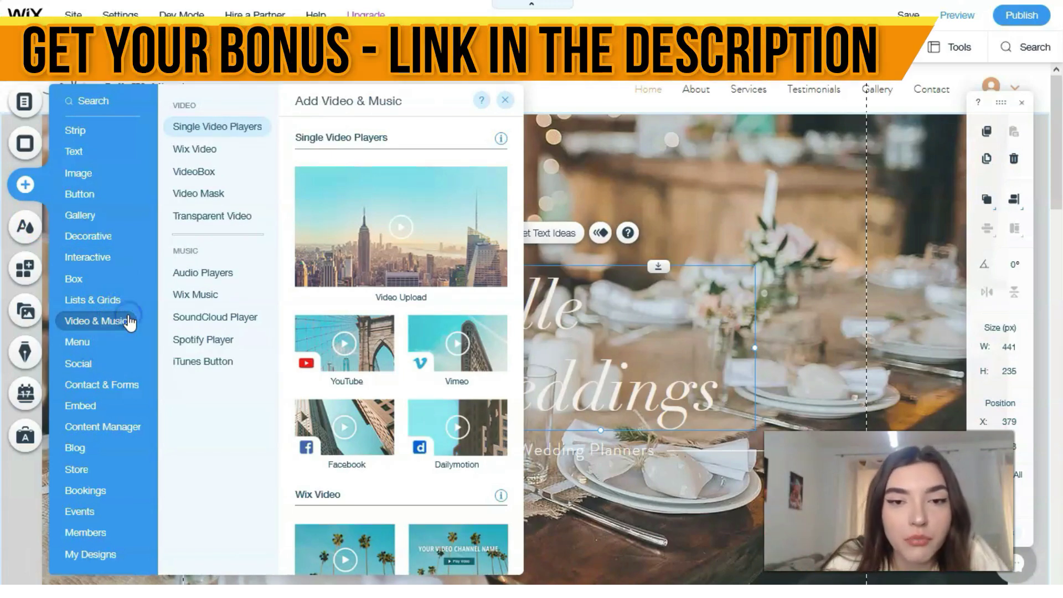
{"action": "left_click", "coordinate": [220, 339]}
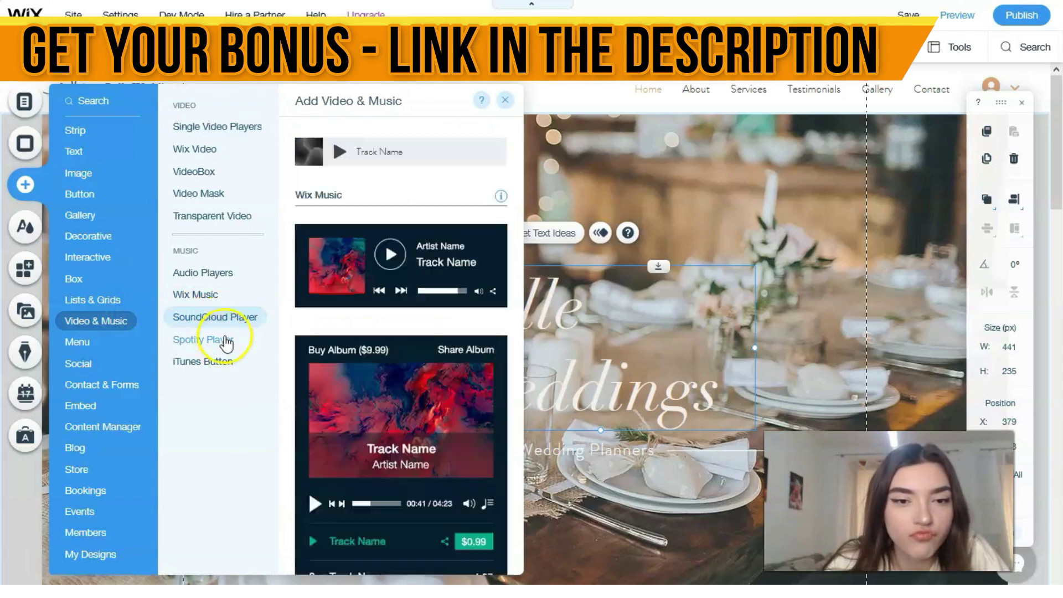
{"action": "left_click", "coordinate": [193, 148]}
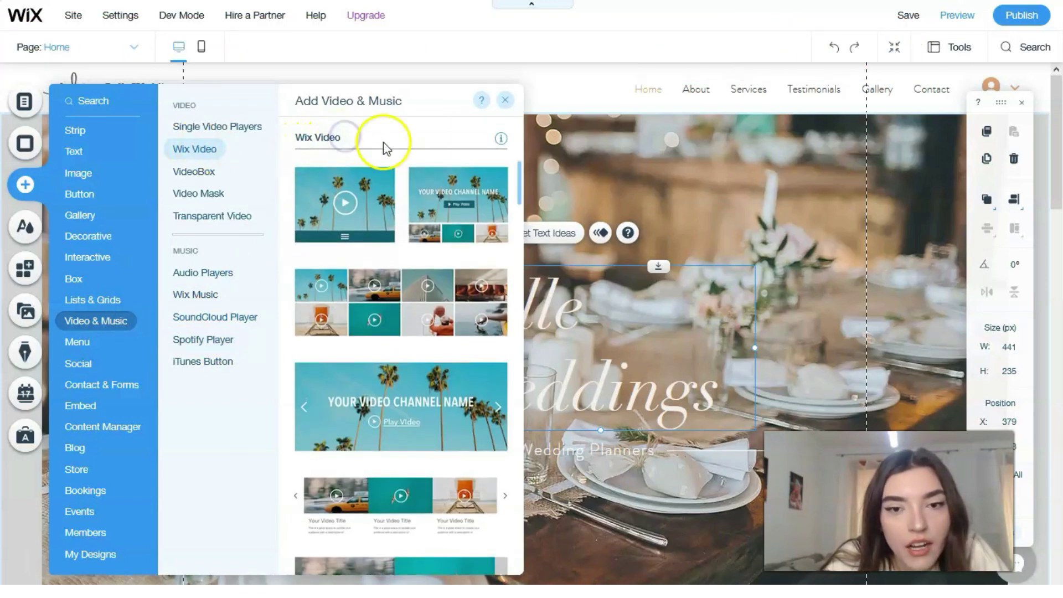
Add the peach double-diamond video from the Video Mask collection to the Home page's hero strip.
{"action": "mouse_move", "coordinate": [501, 140]}
{"action": "scroll", "coordinate": [380, 291], "scroll_direction": "down", "scroll_amount": 6}
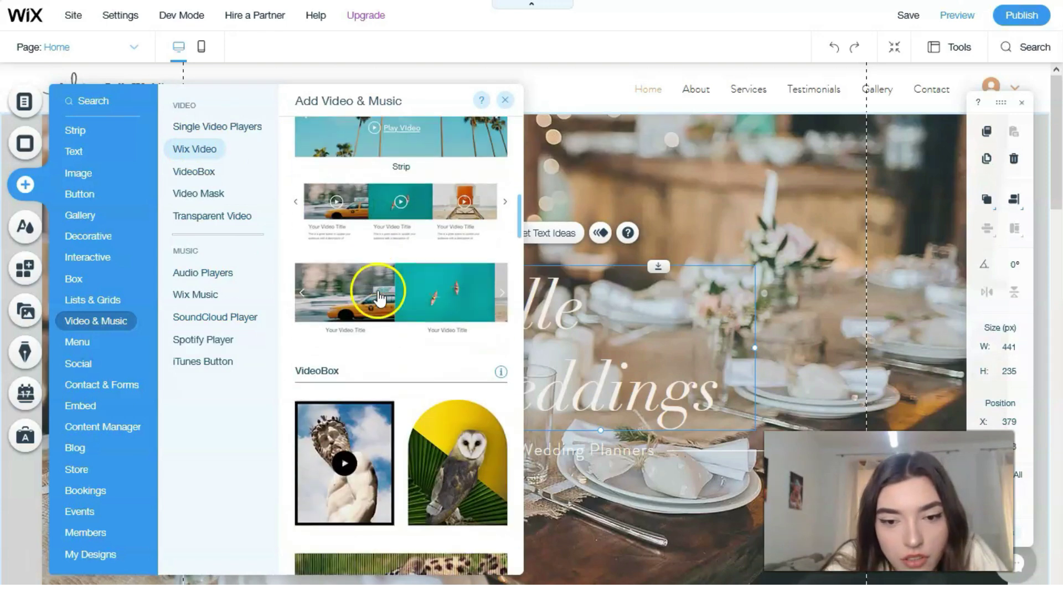
{"action": "scroll", "coordinate": [383, 295], "scroll_direction": "down", "scroll_amount": 5}
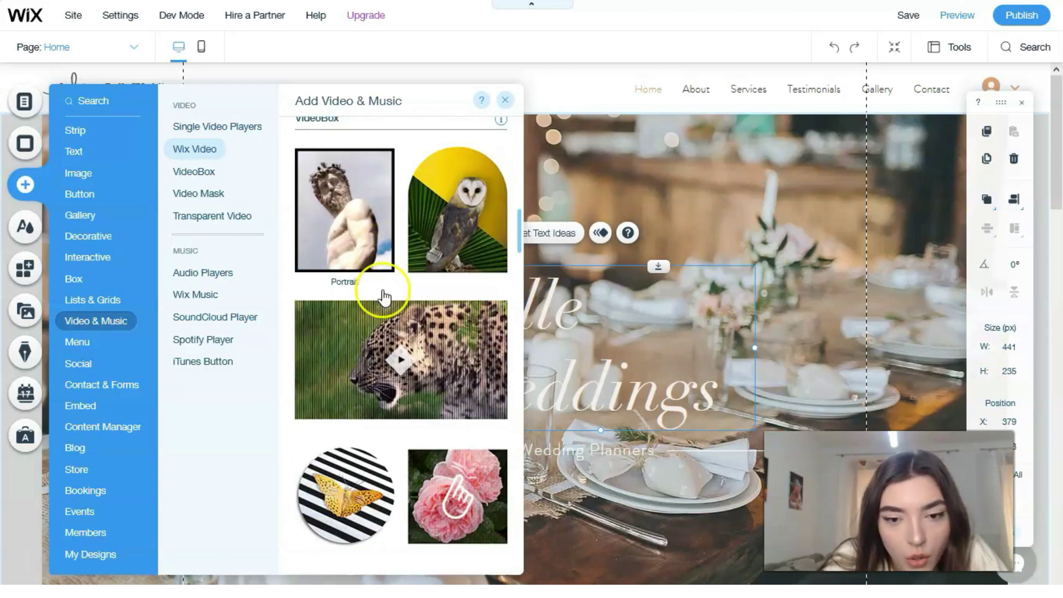
{"action": "scroll", "coordinate": [385, 298], "scroll_direction": "down", "scroll_amount": 4}
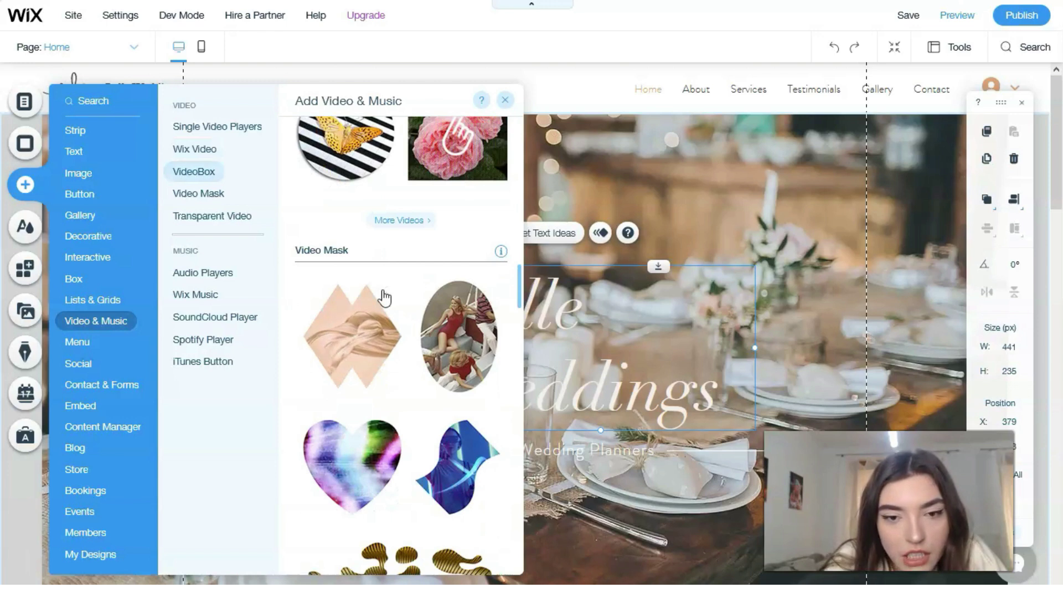
{"action": "scroll", "coordinate": [385, 298], "scroll_direction": "down", "scroll_amount": 1}
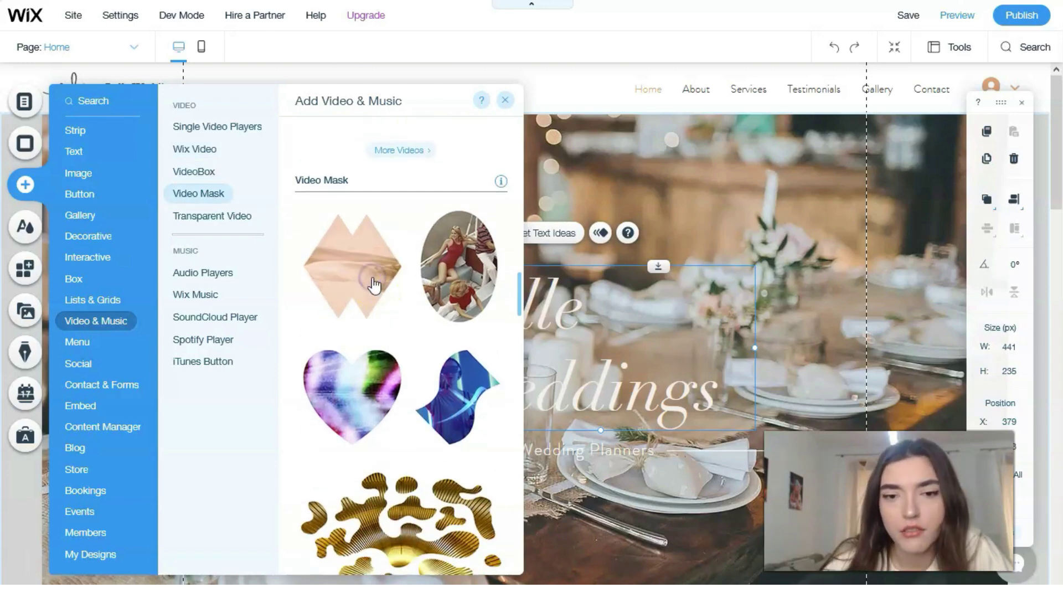
{"action": "key", "text": "Escape"}
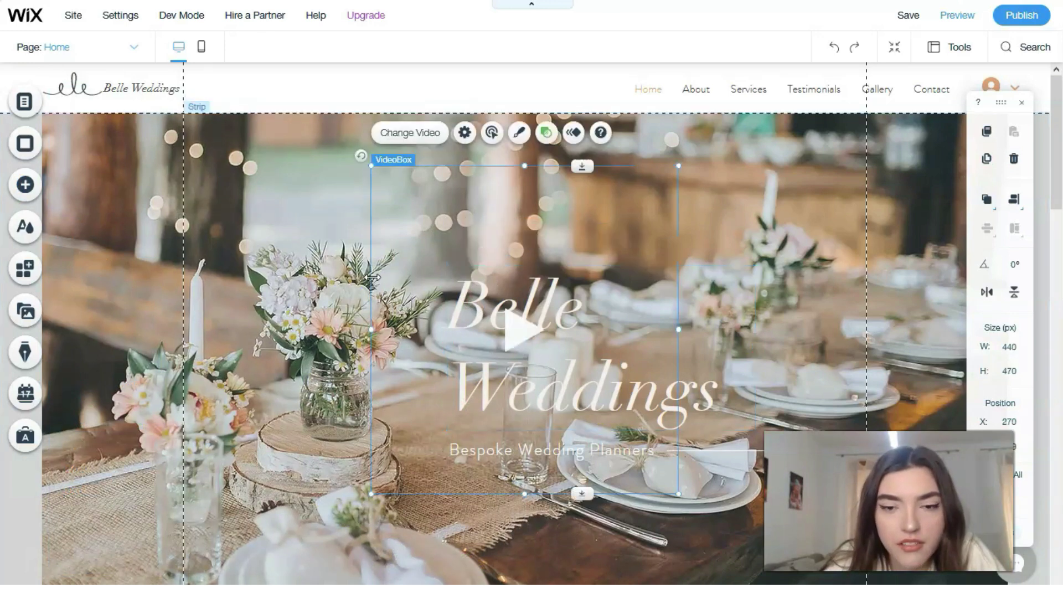
Shrink the double-diamond video box to about 265 by 283 px and place it above and right of the hero title.
{"action": "left_click", "coordinate": [528, 335]}
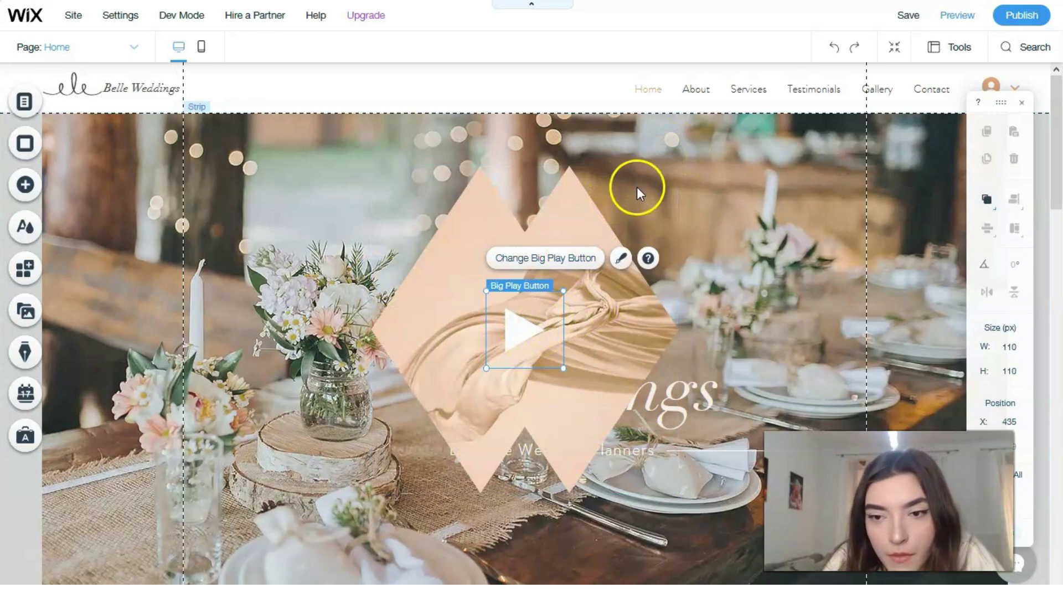
{"action": "left_click", "coordinate": [635, 197]}
{"action": "left_click_drag", "start_coordinate": [677, 166], "coordinate": [531, 276]}
{"action": "left_click_drag", "start_coordinate": [495, 358], "coordinate": [776, 207]}
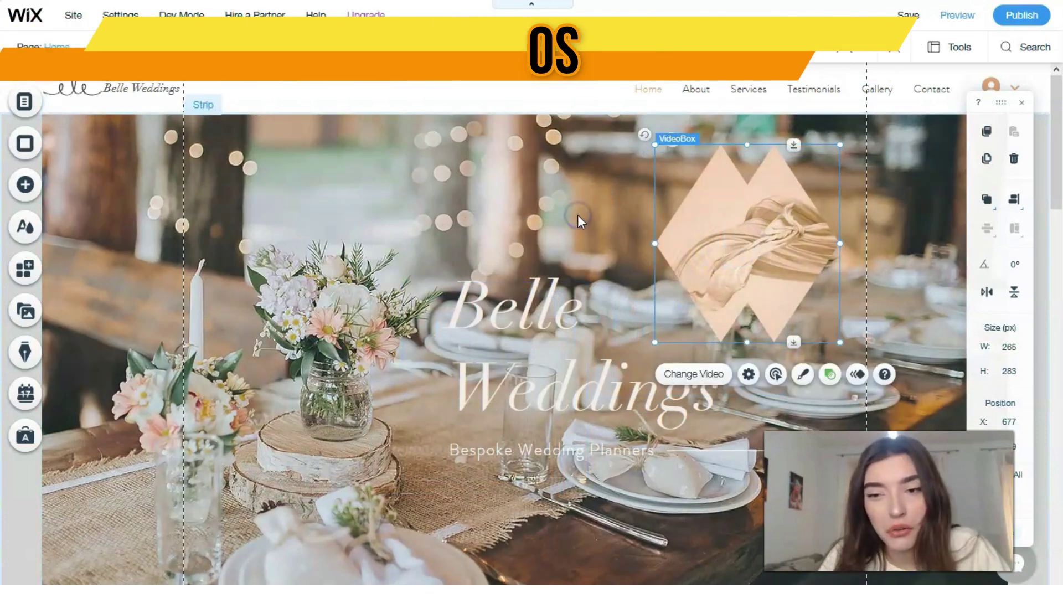
Change the video box's big play button to the circular style and close the button chooser.
{"action": "left_click", "coordinate": [577, 215]}
{"action": "left_click", "coordinate": [657, 234]}
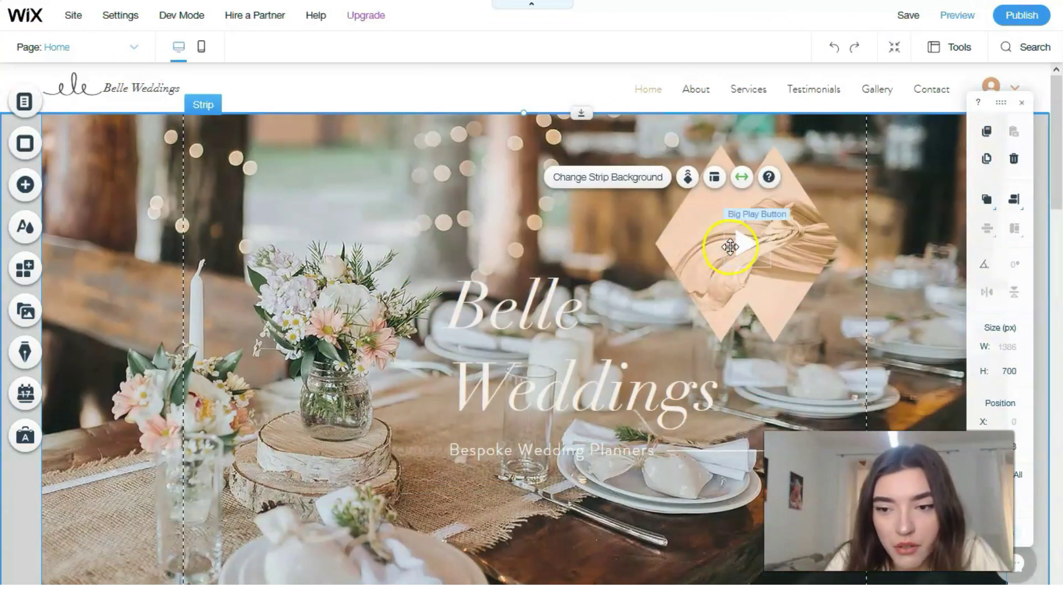
{"action": "left_click", "coordinate": [730, 245]}
{"action": "left_click", "coordinate": [742, 253]}
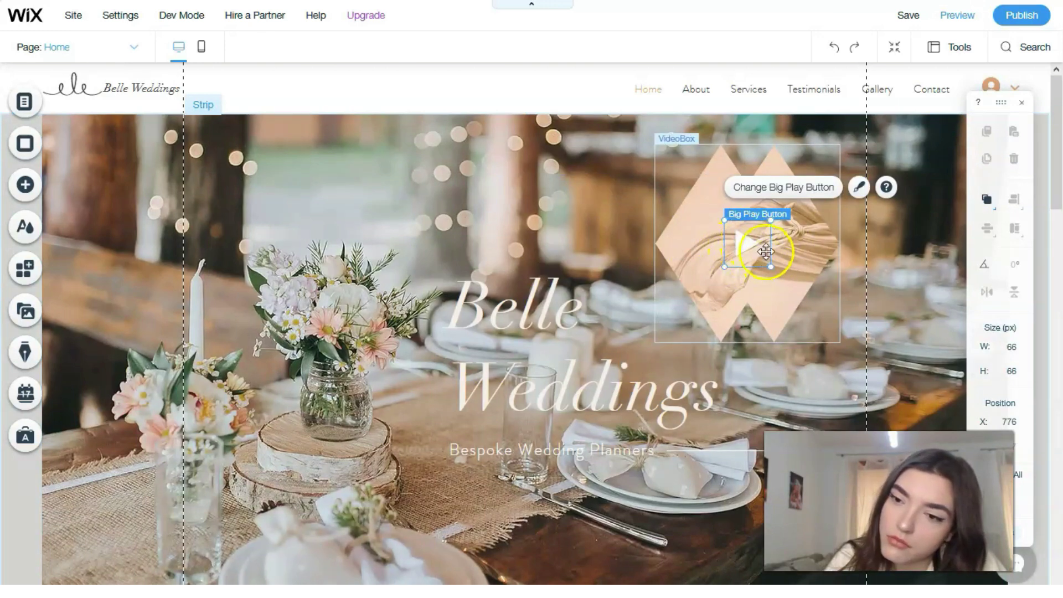
{"action": "left_click", "coordinate": [751, 188]}
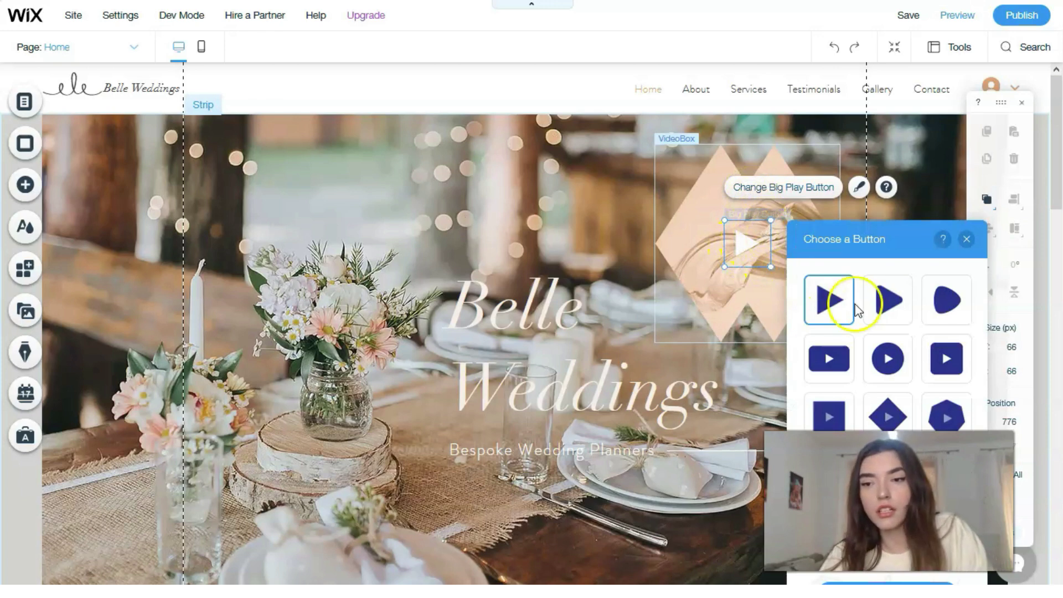
{"action": "left_click", "coordinate": [895, 359]}
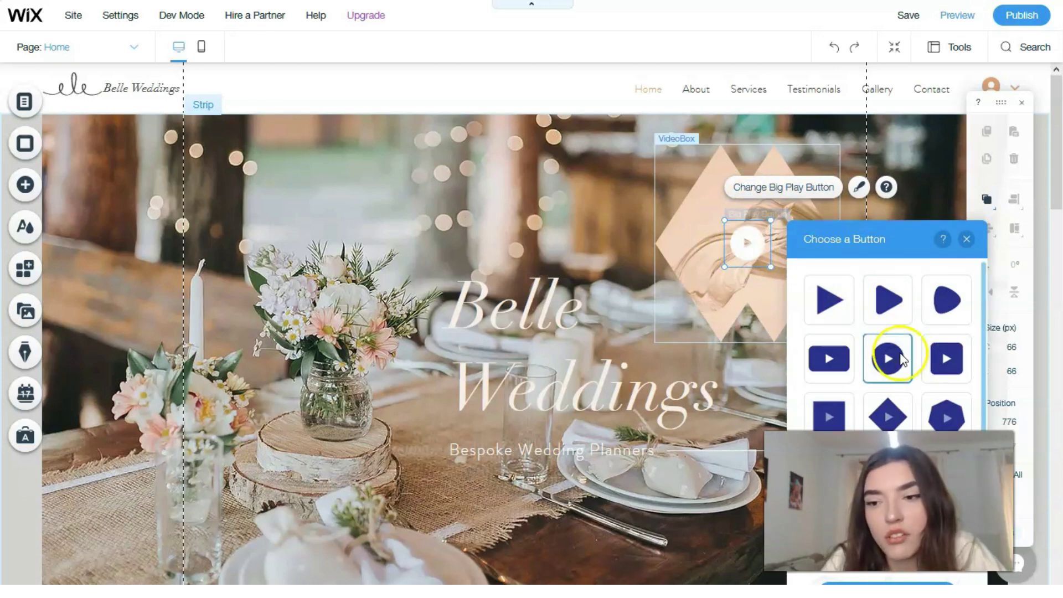
{"action": "left_click", "coordinate": [968, 240]}
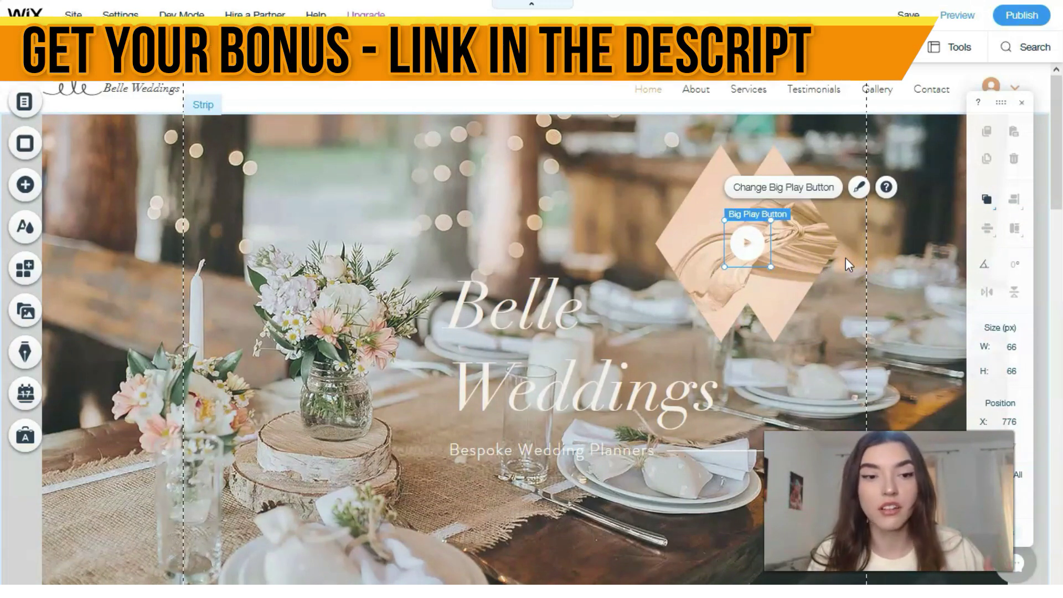
Review the site's color theme and open the Wix App Market.
{"action": "left_click", "coordinate": [24, 227]}
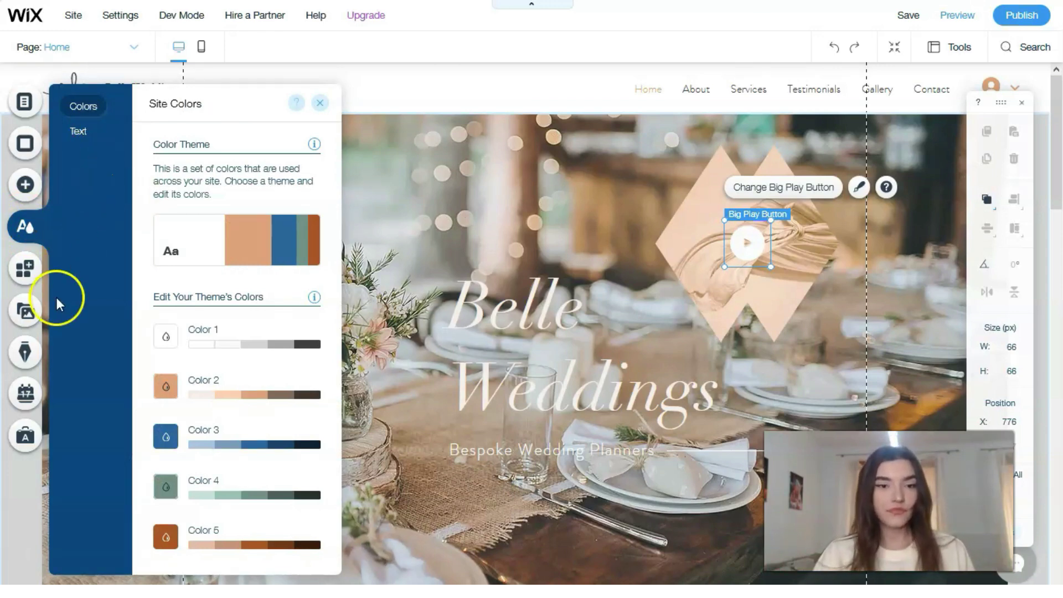
{"action": "left_click", "coordinate": [17, 281]}
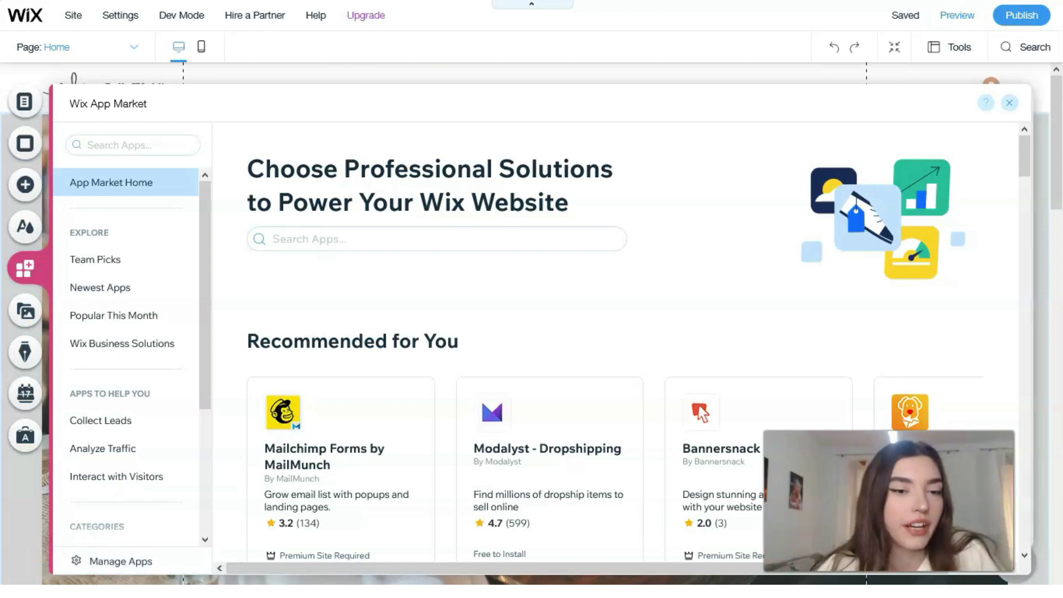
Browse the media library's upload and editing options, free Wix images and videos, and Shutterstock images and videos.
{"action": "left_click", "coordinate": [22, 314]}
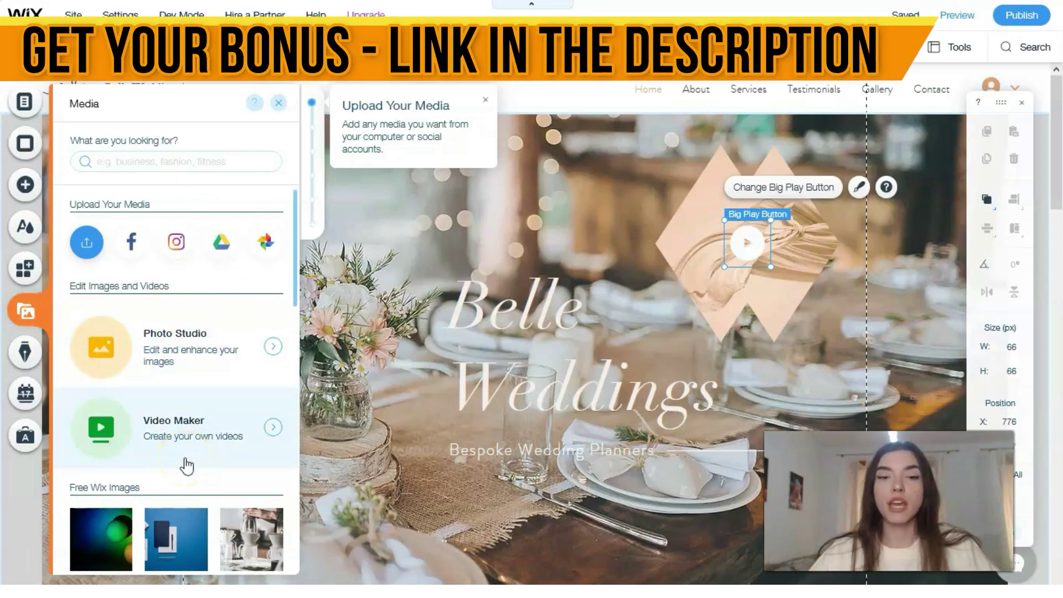
{"action": "scroll", "coordinate": [187, 466], "scroll_direction": "down", "scroll_amount": 3}
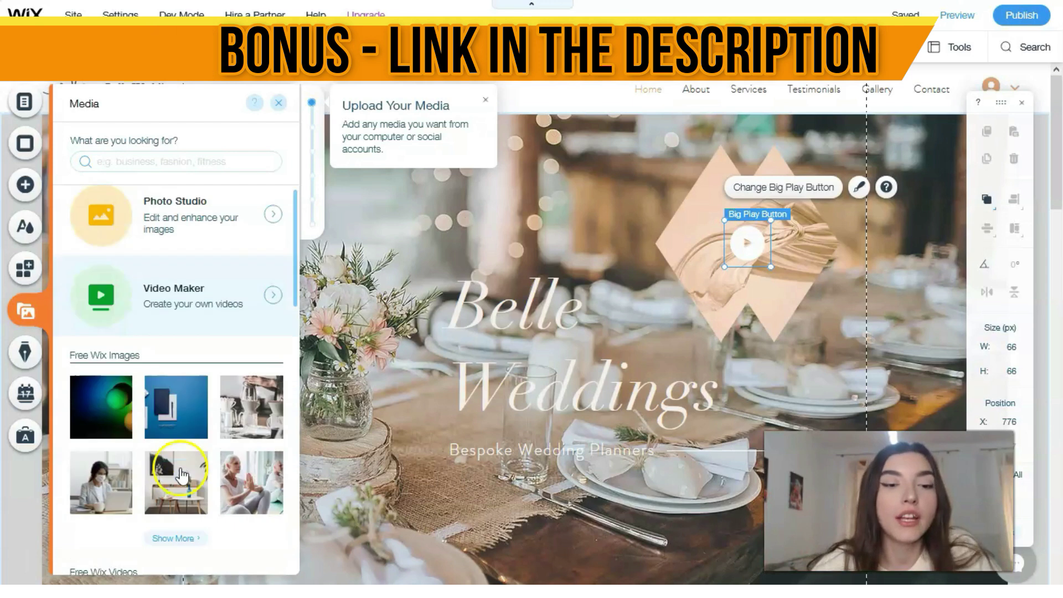
{"action": "mouse_move", "coordinate": [114, 365]}
{"action": "scroll", "coordinate": [113, 363], "scroll_direction": "down", "scroll_amount": 3}
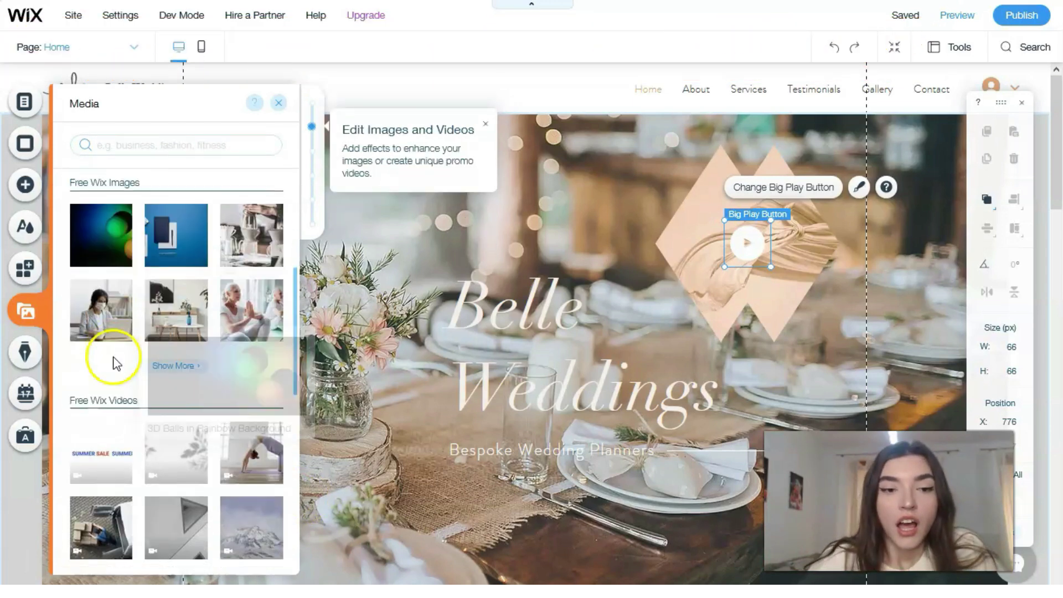
{"action": "scroll", "coordinate": [112, 346], "scroll_direction": "up", "scroll_amount": 2}
{"action": "scroll", "coordinate": [116, 345], "scroll_direction": "down", "scroll_amount": 7}
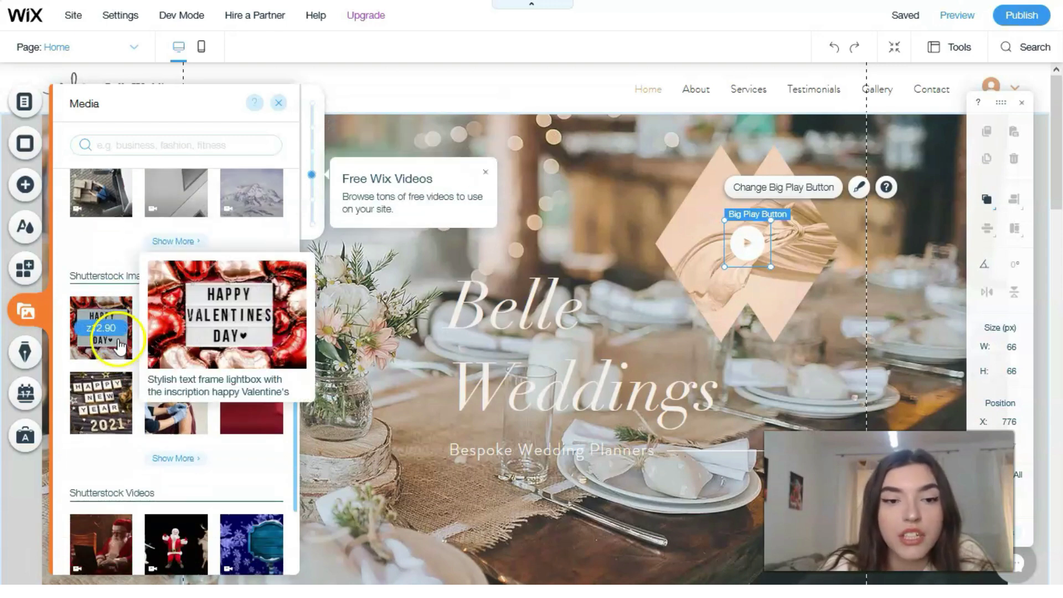
{"action": "scroll", "coordinate": [130, 446], "scroll_direction": "down", "scroll_amount": 3}
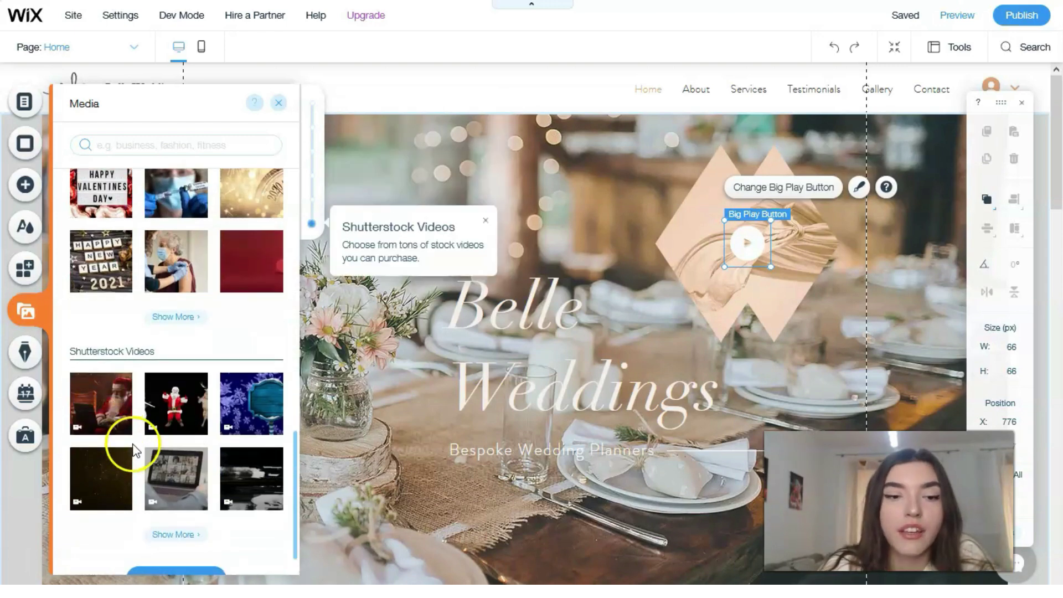
{"action": "scroll", "coordinate": [130, 444], "scroll_direction": "down", "scroll_amount": 1}
Review the blog, Bookings Manager and Ascend Marketing & SEO options, and close them.
{"action": "left_click", "coordinate": [37, 353]}
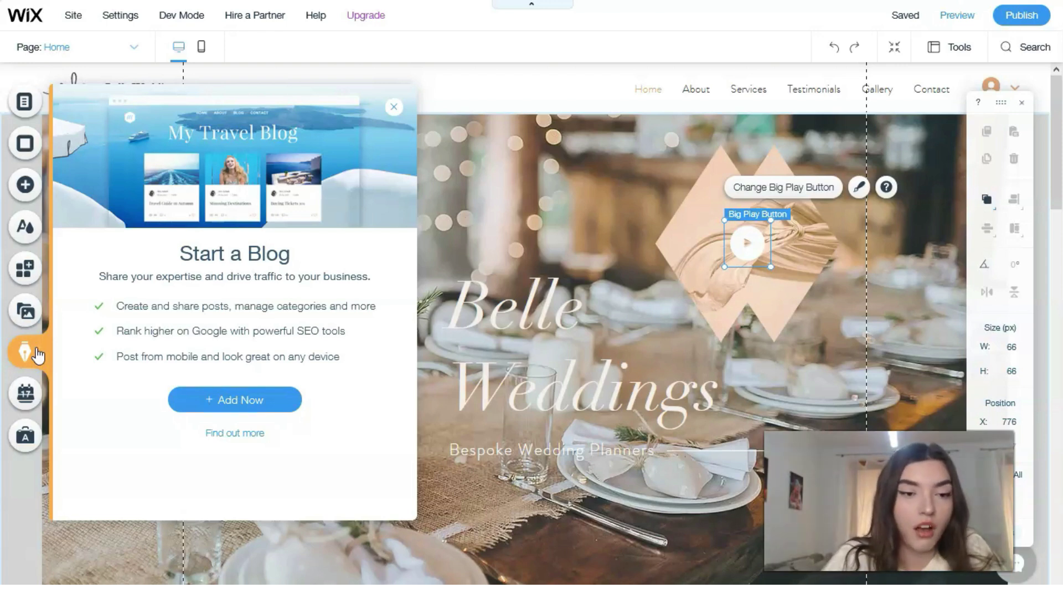
{"action": "left_click", "coordinate": [32, 397]}
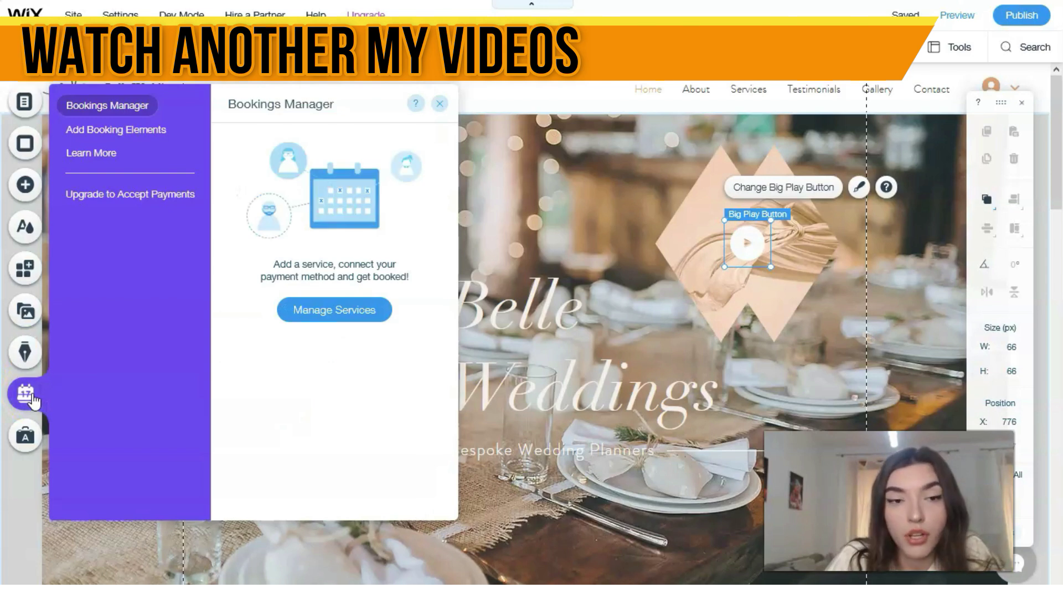
{"action": "left_click", "coordinate": [27, 437]}
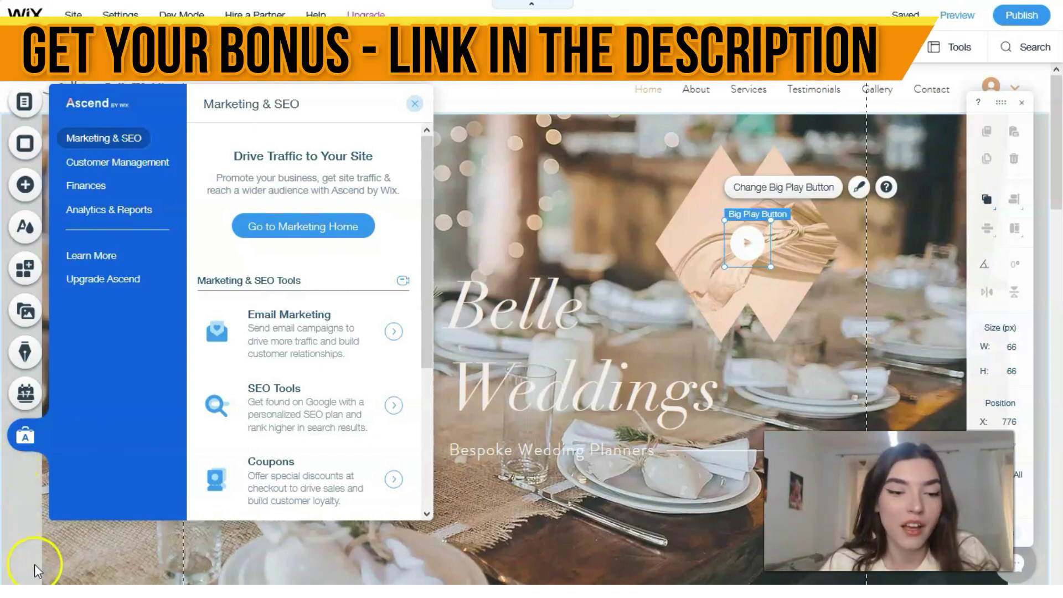
{"action": "left_click", "coordinate": [414, 104]}
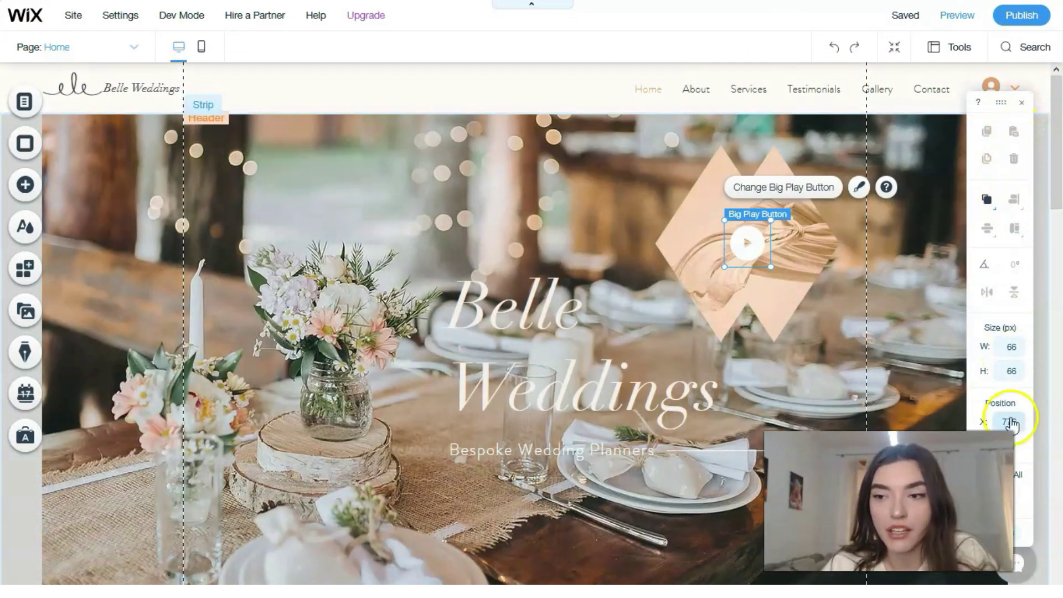
Inspect the editing options of the page background, the Services paragraph and the Services photo gallery on the Home page.
{"action": "scroll", "coordinate": [547, 185], "scroll_direction": "down", "scroll_amount": 10}
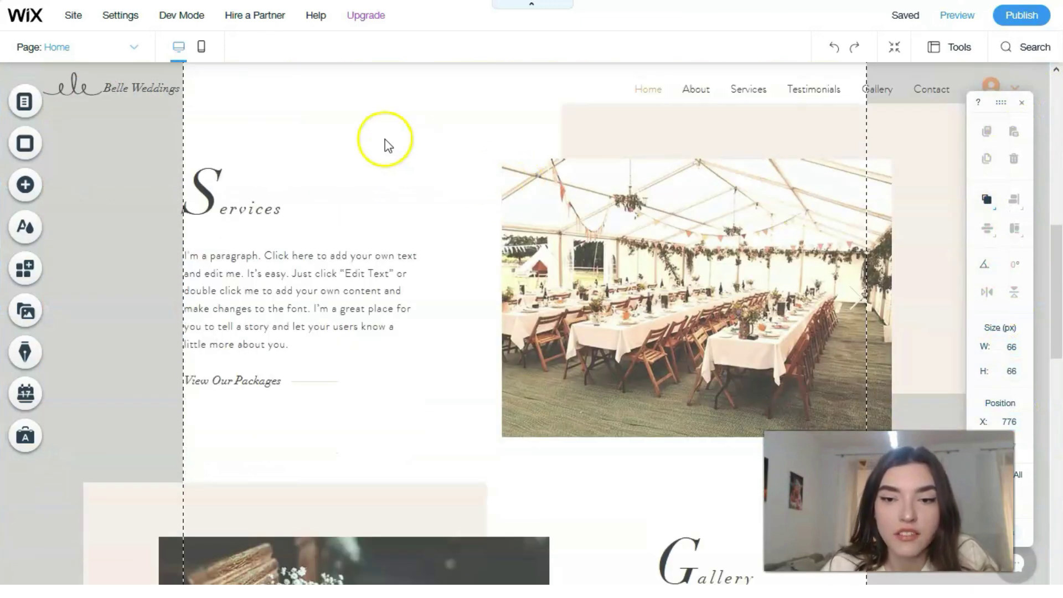
{"action": "left_click", "coordinate": [385, 138]}
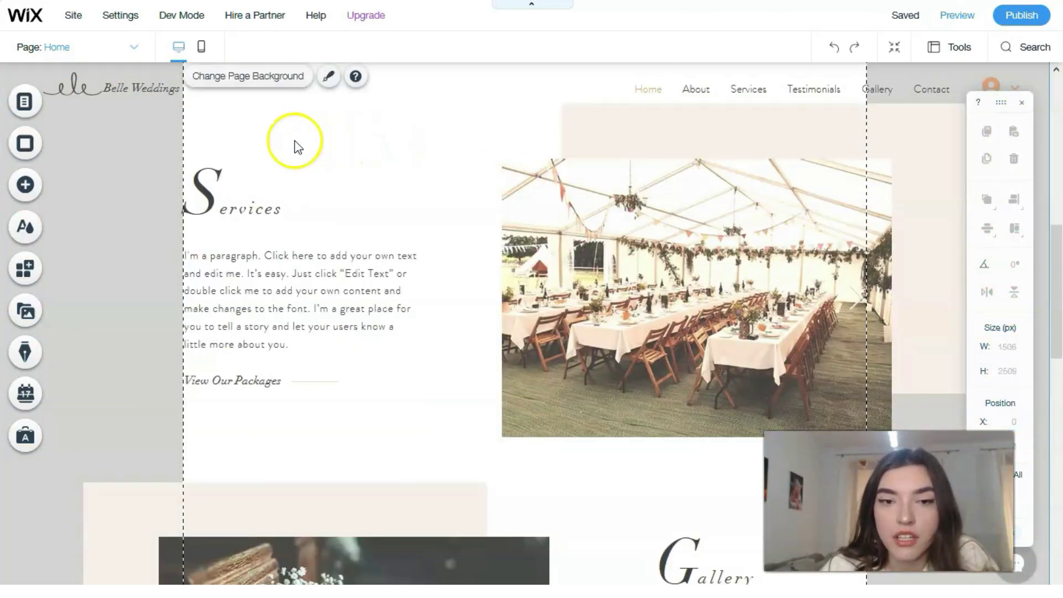
{"action": "left_click", "coordinate": [137, 146]}
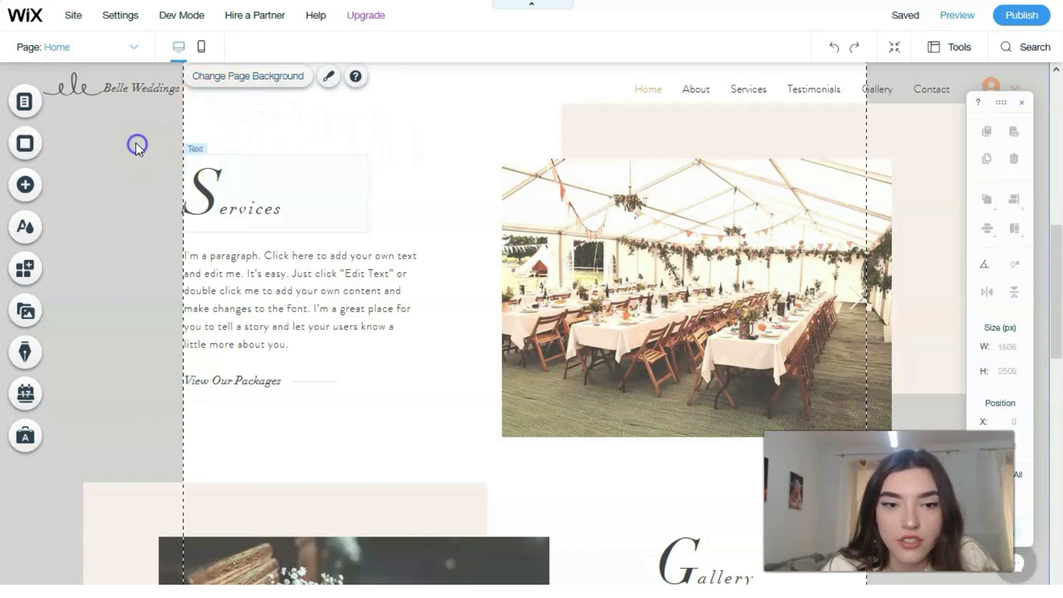
{"action": "scroll", "coordinate": [190, 159], "scroll_direction": "up", "scroll_amount": 3}
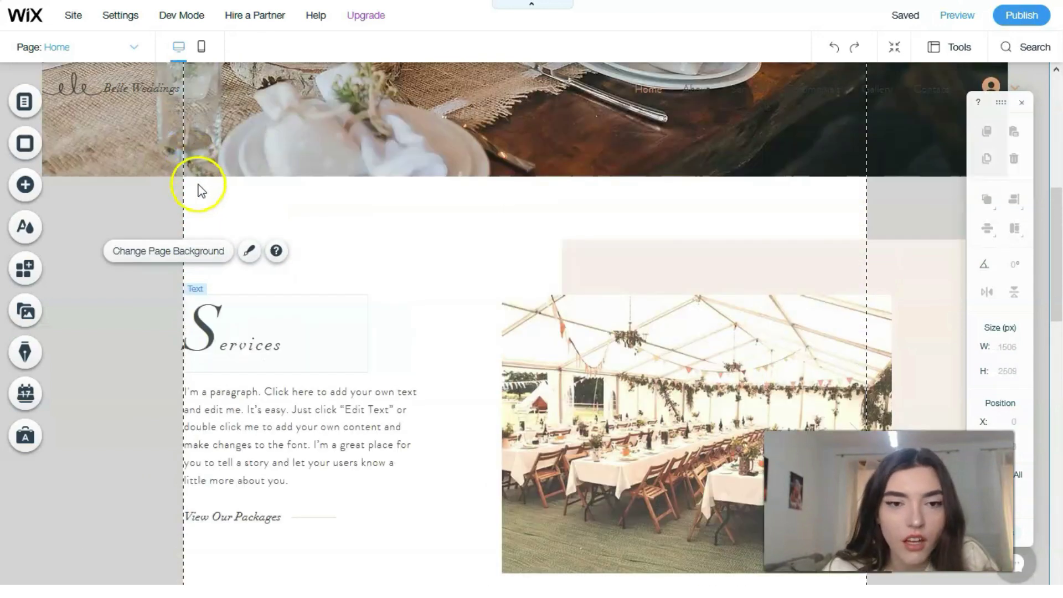
{"action": "left_click", "coordinate": [211, 212]}
{"action": "left_click", "coordinate": [464, 205]}
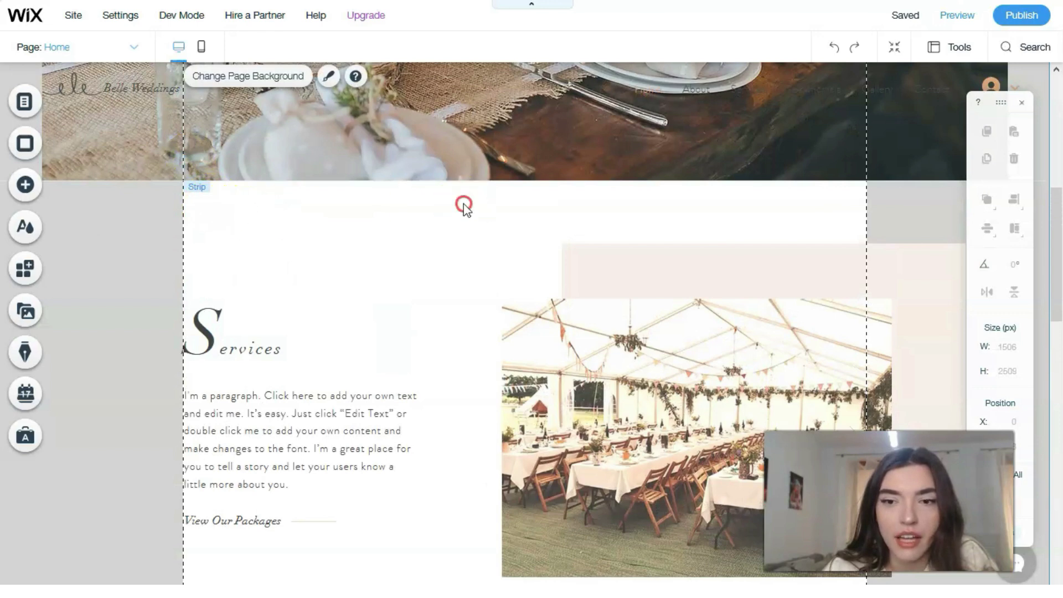
{"action": "right_click", "coordinate": [464, 205]}
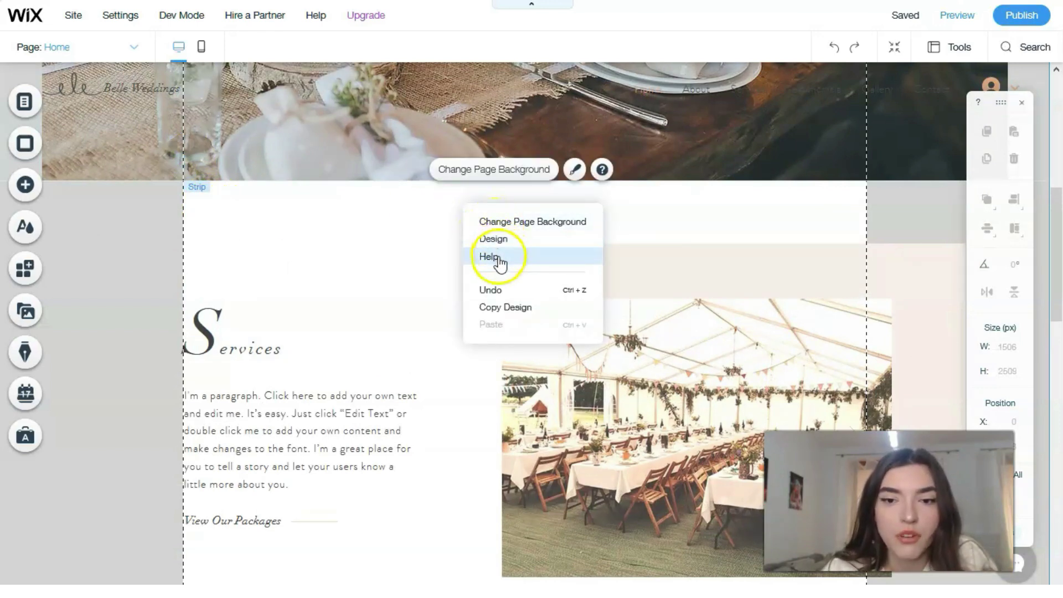
{"action": "left_click", "coordinate": [249, 453]}
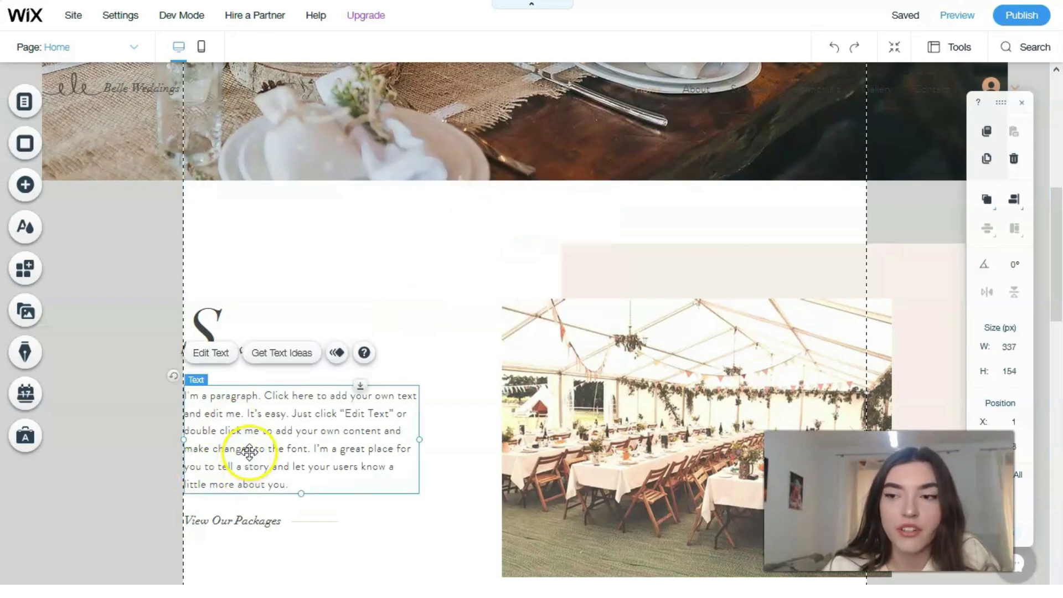
{"action": "left_click", "coordinate": [633, 372]}
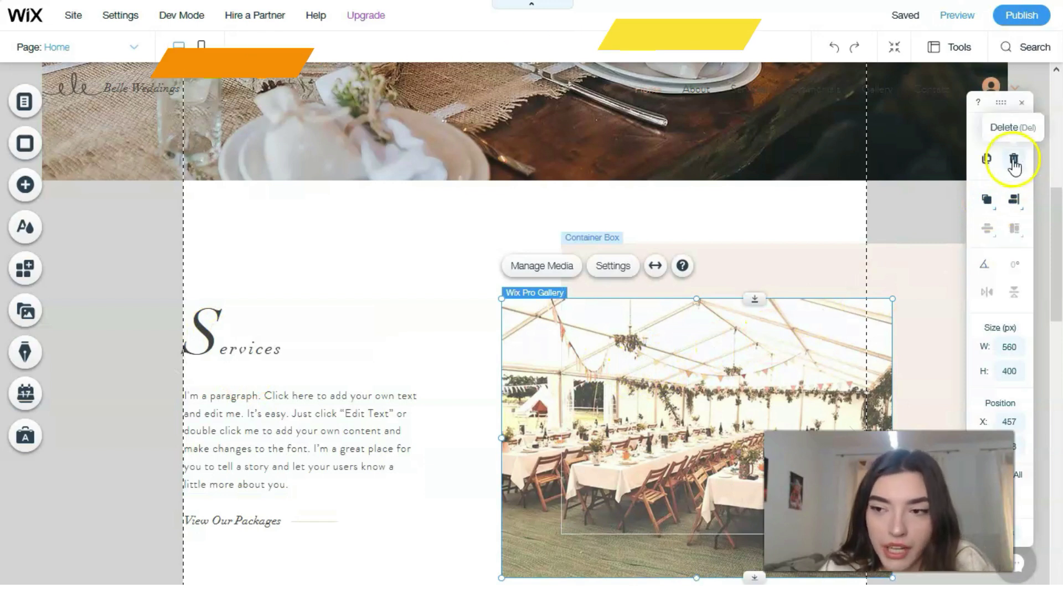
Delete the photo gallery next to the Services text on the Home page.
{"action": "left_click", "coordinate": [1013, 160]}
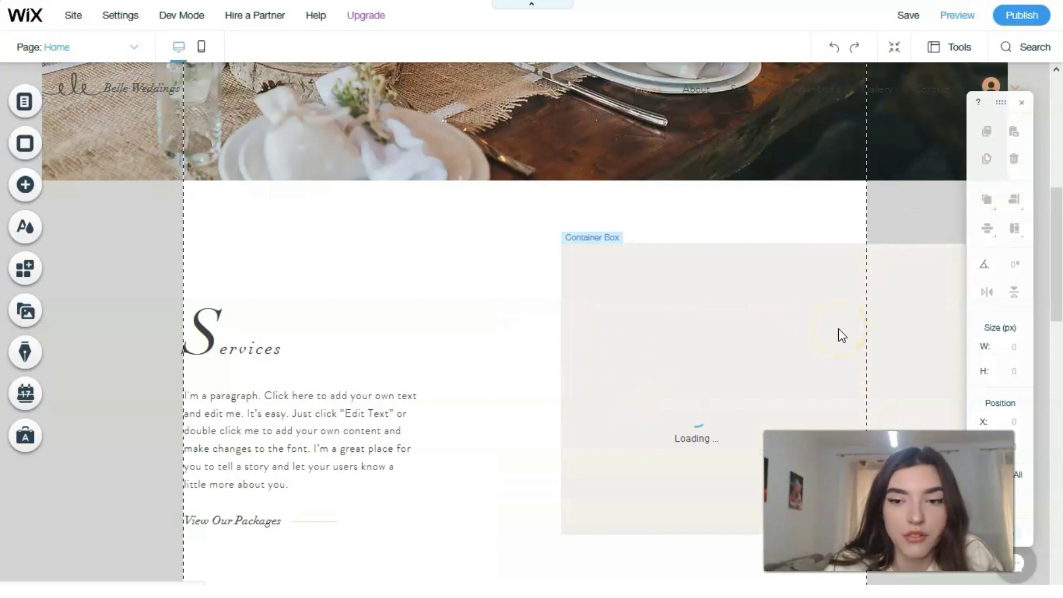
{"action": "left_click", "coordinate": [781, 330]}
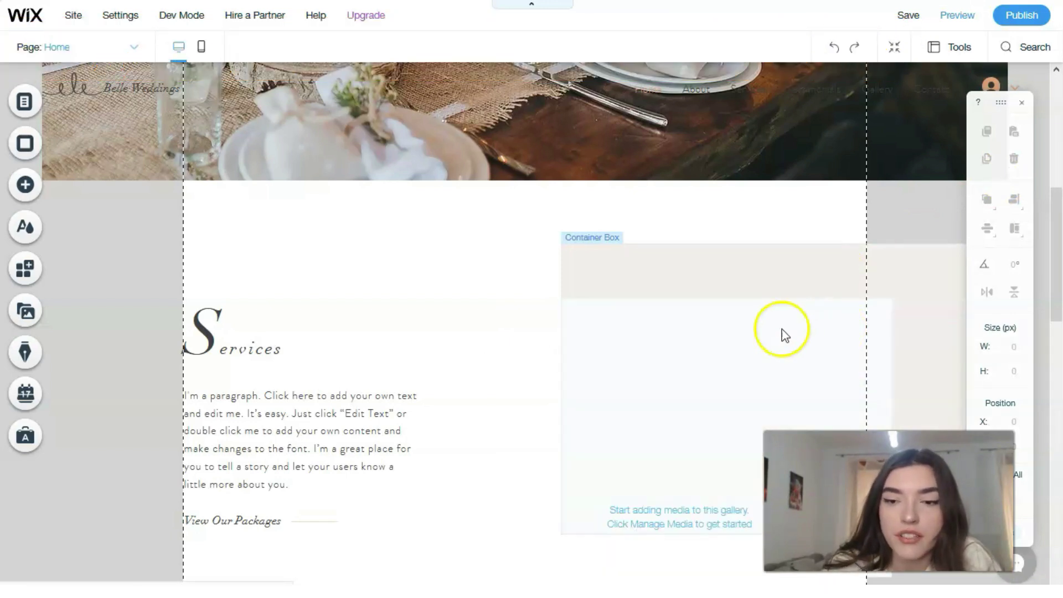
{"action": "scroll", "coordinate": [699, 320], "scroll_direction": "down", "scroll_amount": 3}
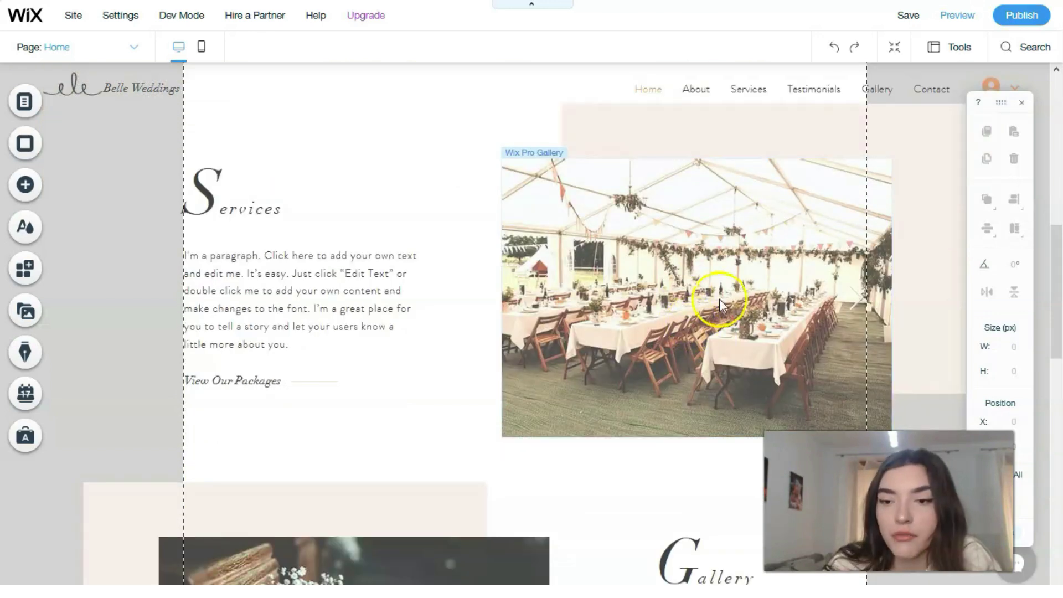
{"action": "left_click", "coordinate": [692, 239]}
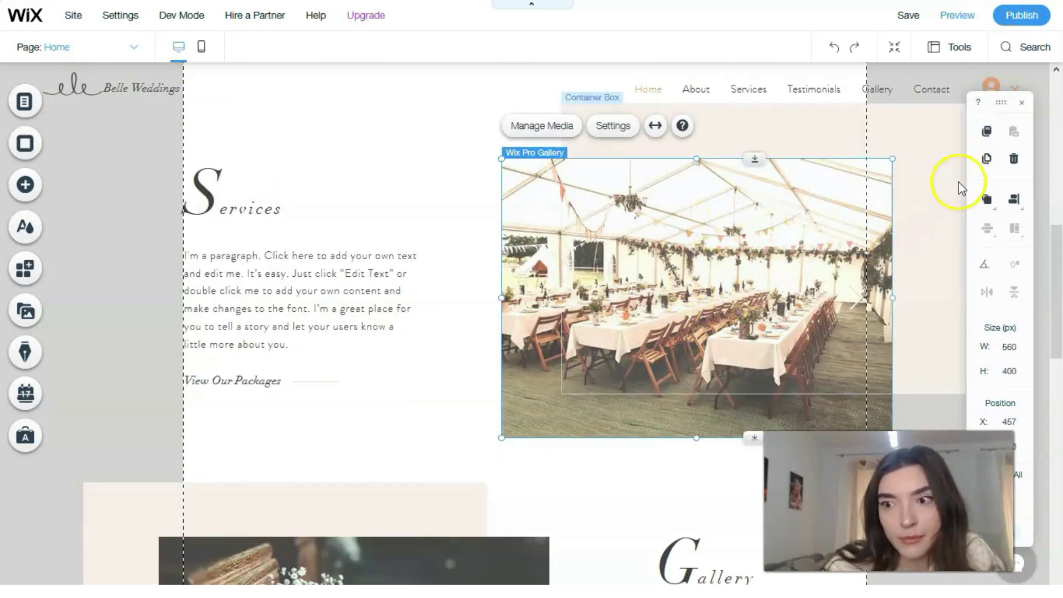
{"action": "left_click", "coordinate": [1014, 161]}
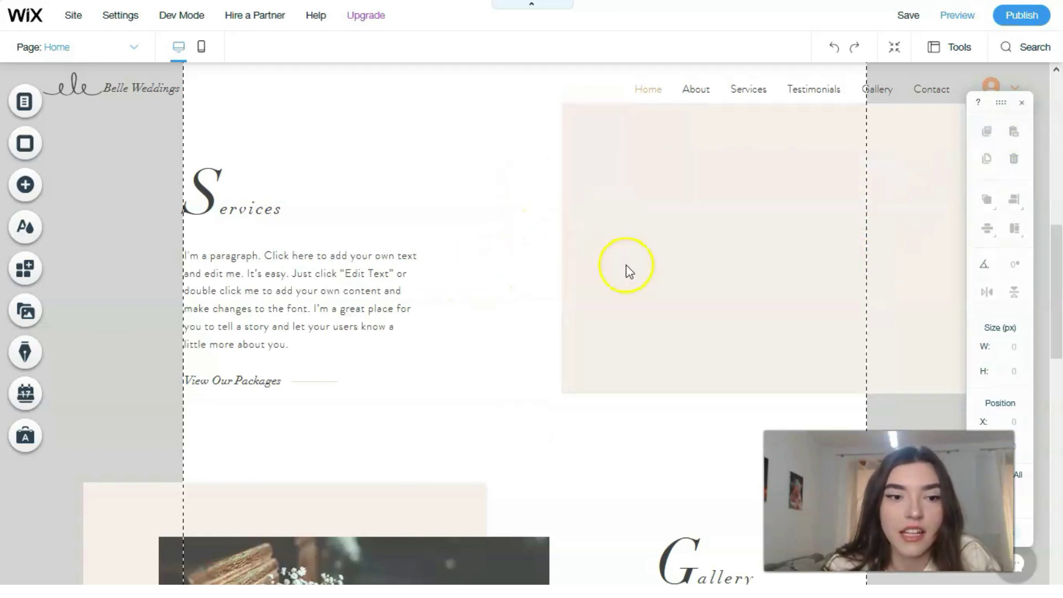
Start adding an image from the Free Wix Images collection and search it for "wedding".
{"action": "left_click", "coordinate": [26, 187]}
{"action": "left_click", "coordinate": [77, 215]}
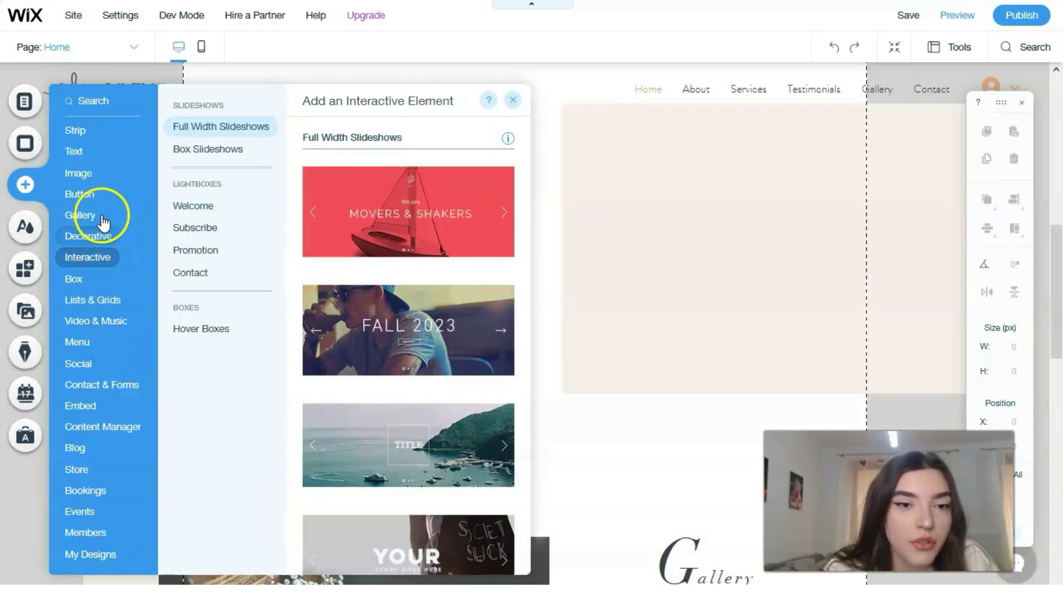
{"action": "left_click", "coordinate": [90, 182]}
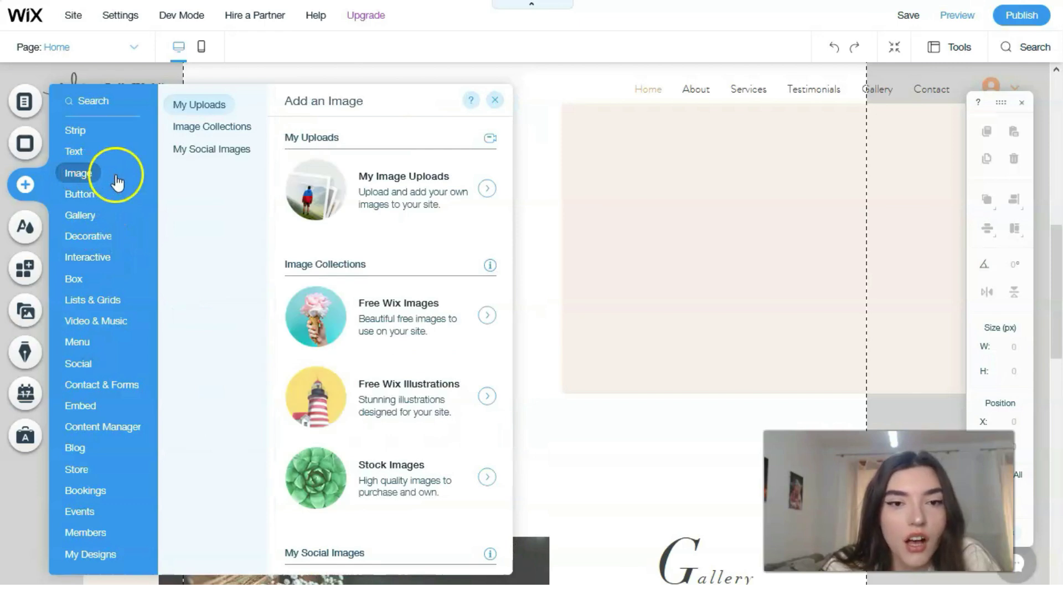
{"action": "left_click", "coordinate": [320, 316]}
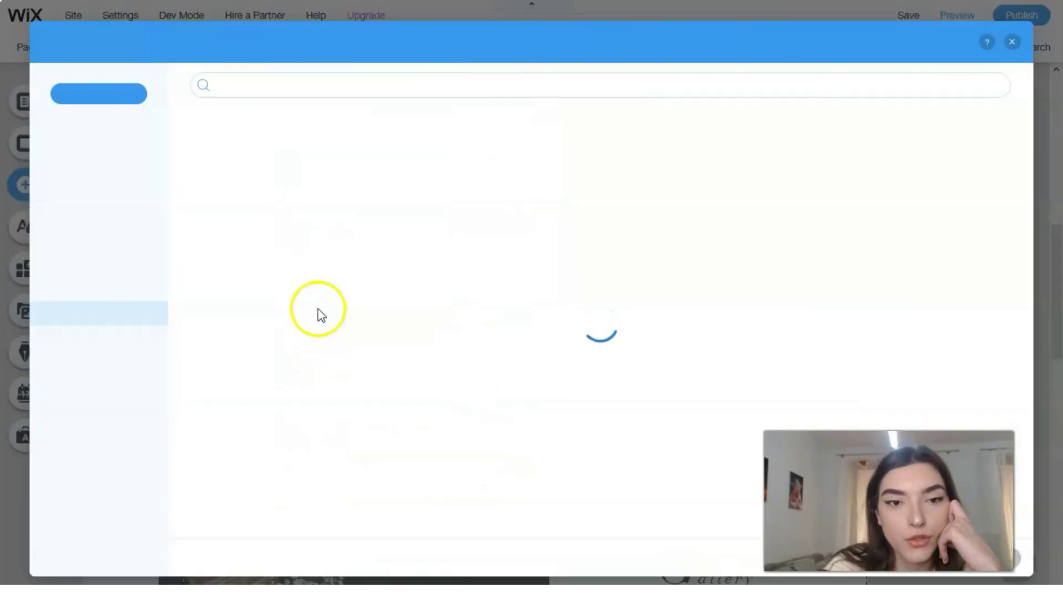
{"action": "left_click", "coordinate": [341, 85]}
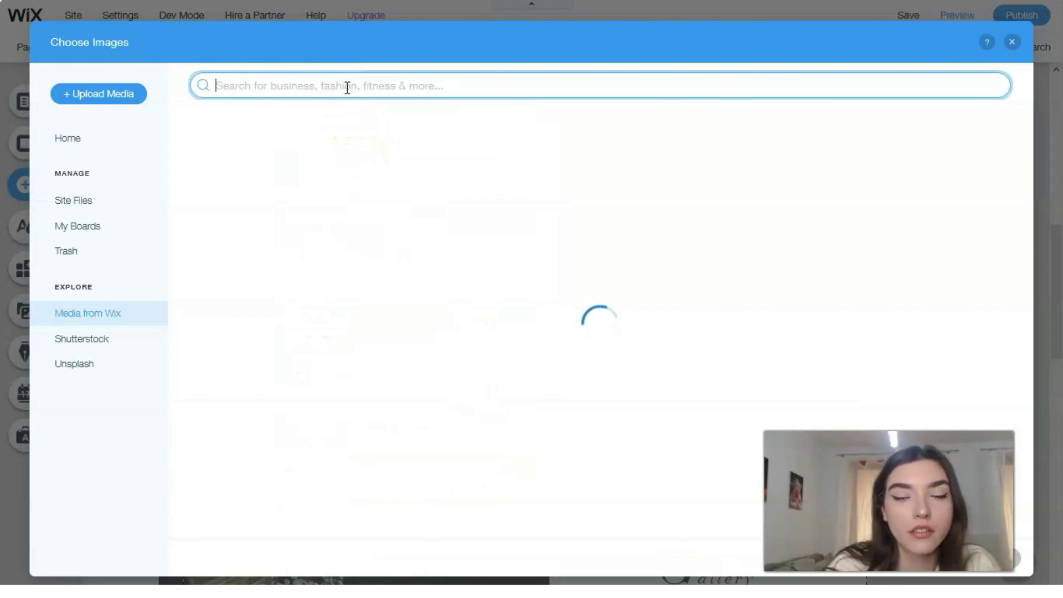
{"action": "type", "text": "wedding"}
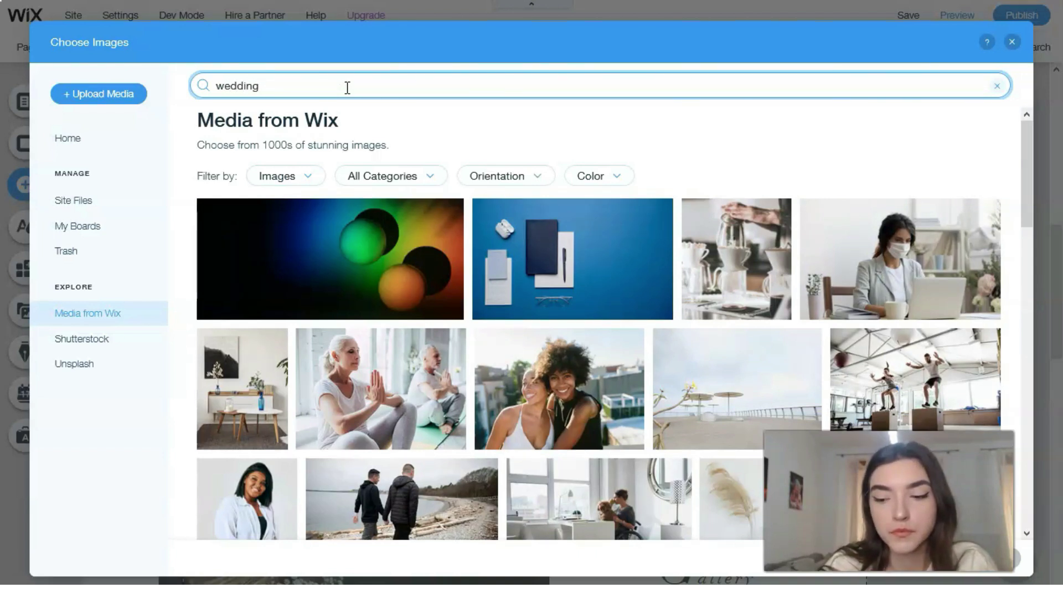
{"action": "key", "text": "Return"}
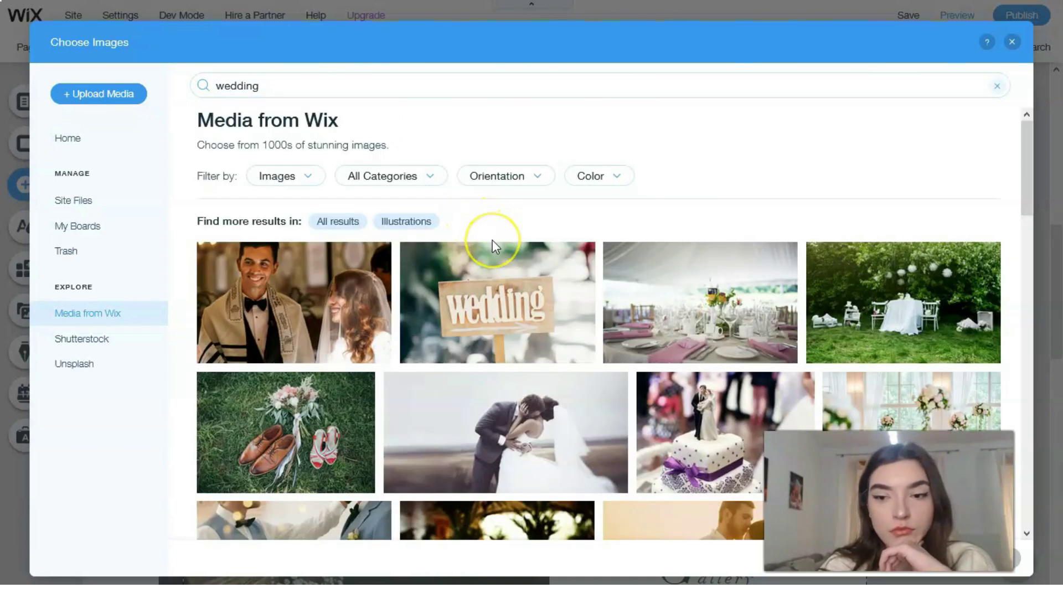
Add the wedding image of the white hand-lettered sign hung with green garland to the page.
{"action": "scroll", "coordinate": [644, 377], "scroll_direction": "down", "scroll_amount": 5}
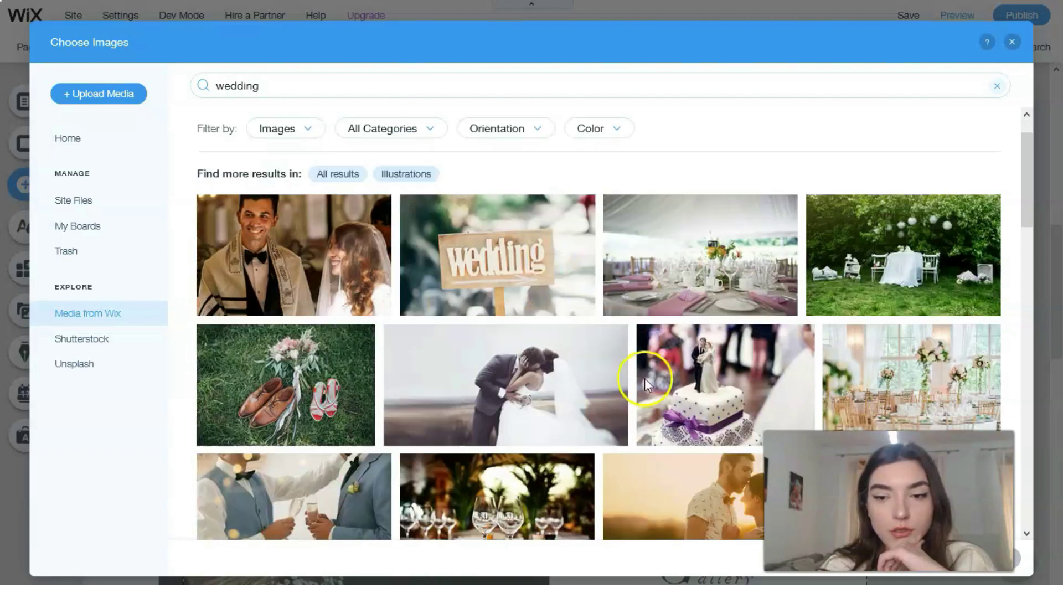
{"action": "scroll", "coordinate": [588, 382], "scroll_direction": "down", "scroll_amount": 7}
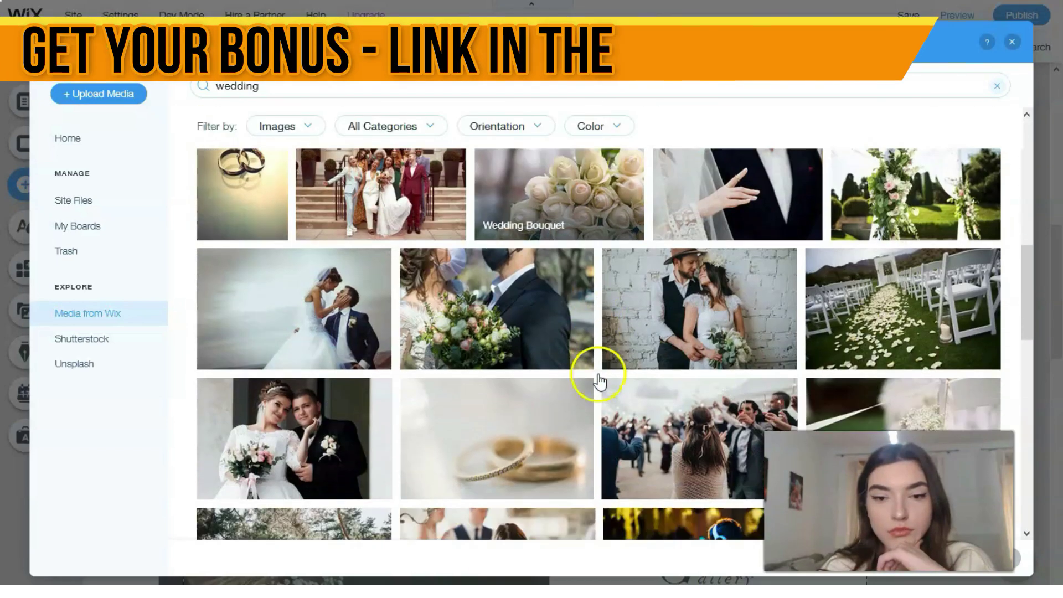
{"action": "scroll", "coordinate": [598, 382], "scroll_direction": "down", "scroll_amount": 2}
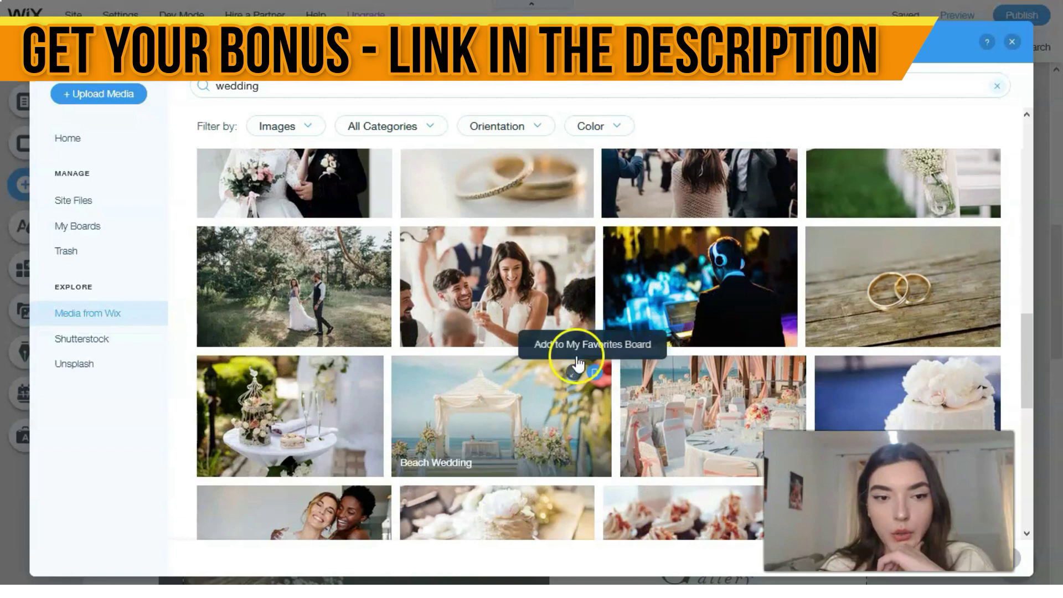
{"action": "left_click", "coordinate": [306, 126]}
{"action": "left_click", "coordinate": [308, 128]}
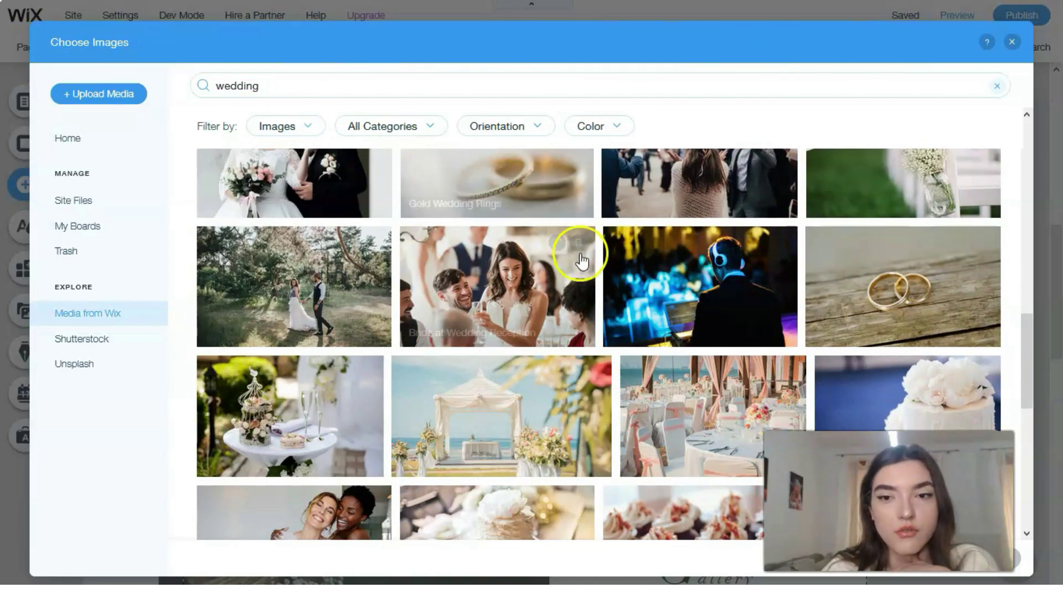
{"action": "scroll", "coordinate": [601, 376], "scroll_direction": "down", "scroll_amount": 4}
{"action": "scroll", "coordinate": [603, 374], "scroll_direction": "down", "scroll_amount": 2}
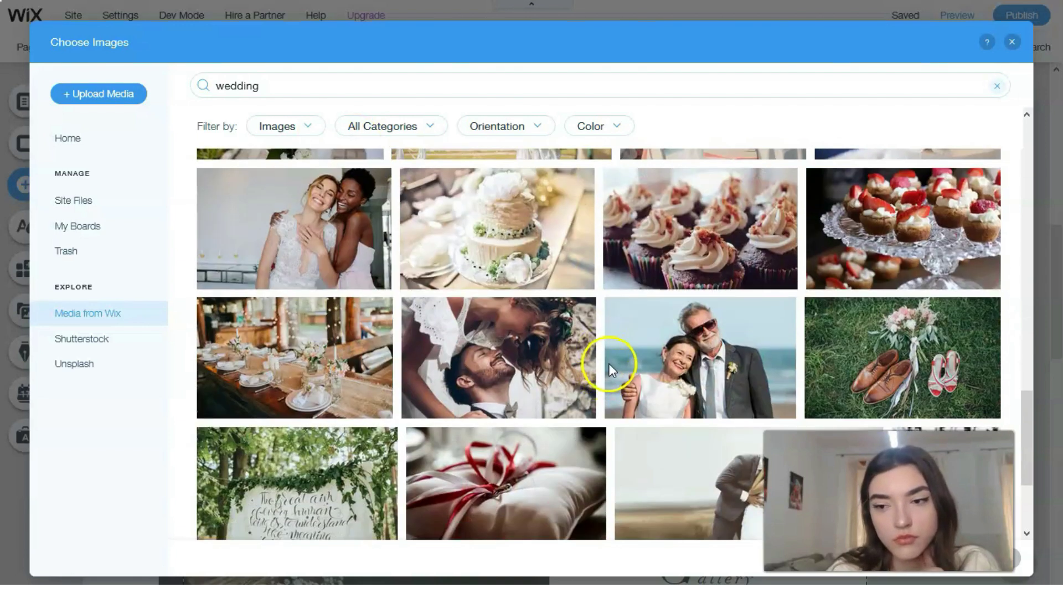
{"action": "scroll", "coordinate": [609, 362], "scroll_direction": "down", "scroll_amount": 3}
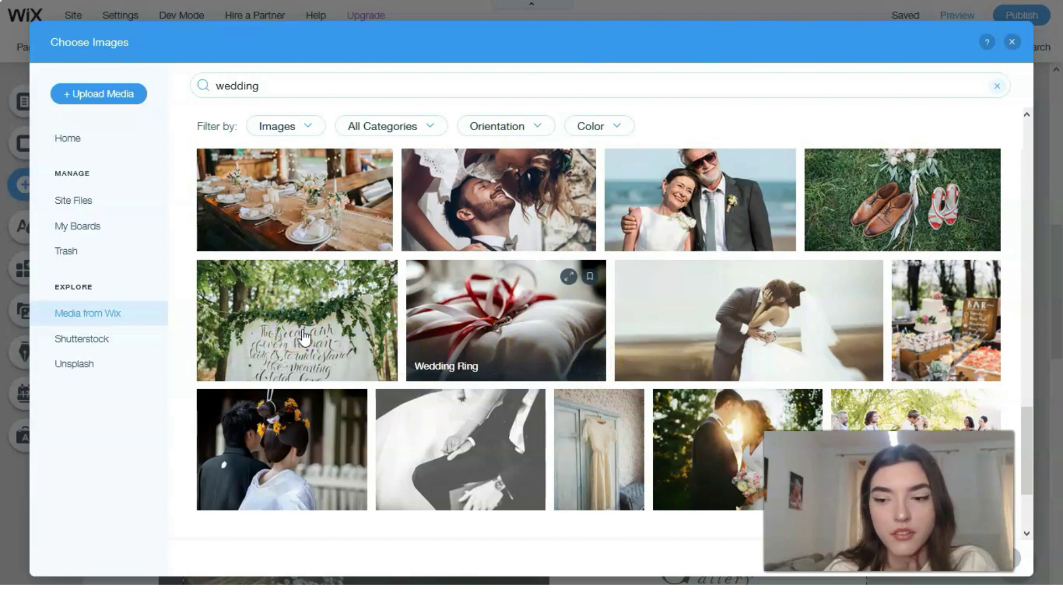
{"action": "left_click", "coordinate": [360, 340]}
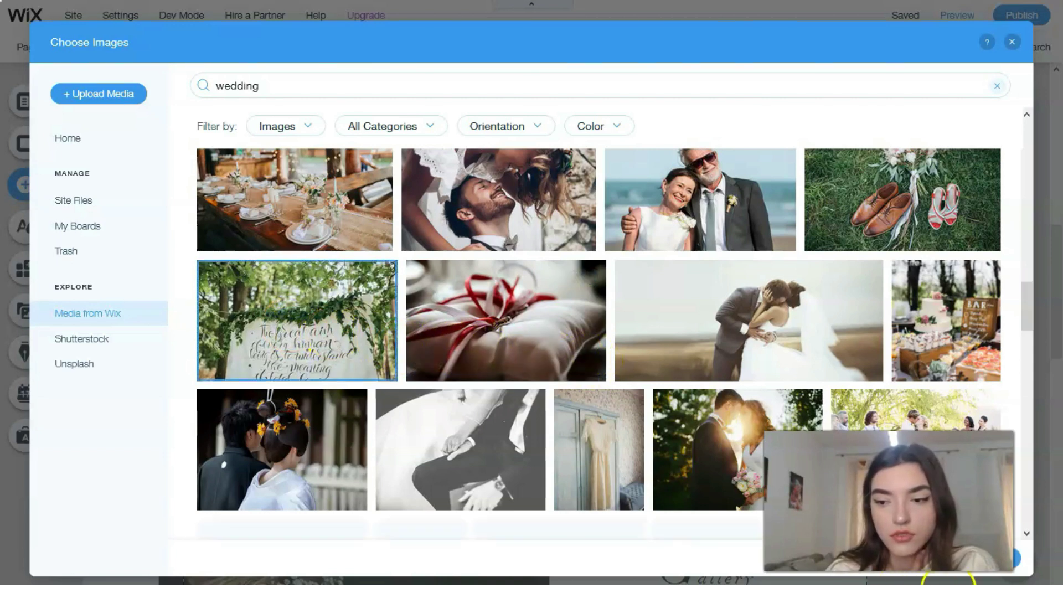
{"action": "left_click", "coordinate": [1021, 560]}
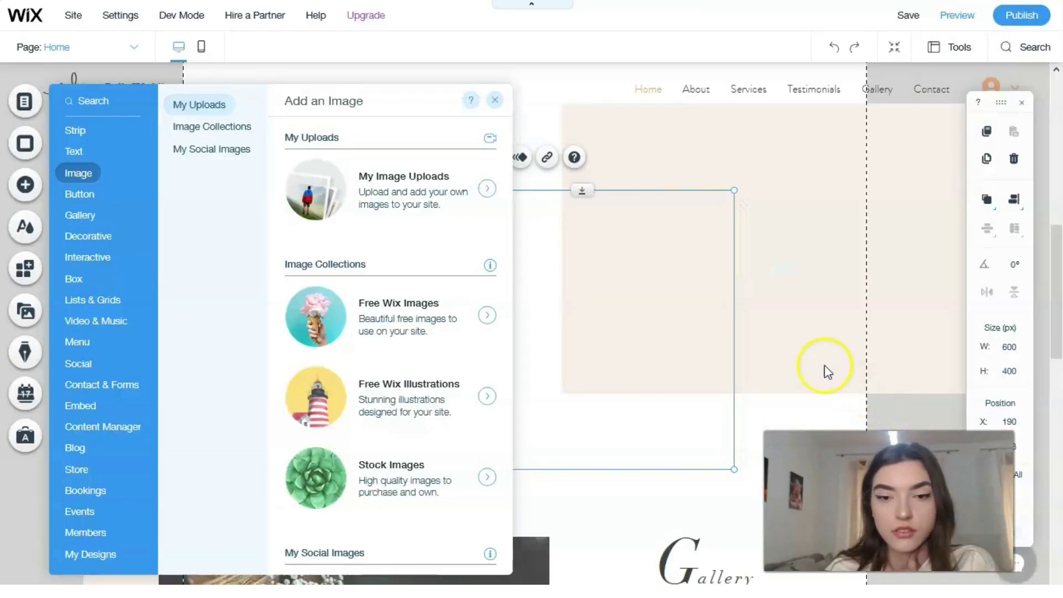
Place the sign image beside the Services text and shrink it to about 523 by 349 px.
{"action": "left_click_drag", "start_coordinate": [457, 246], "coordinate": [598, 202]}
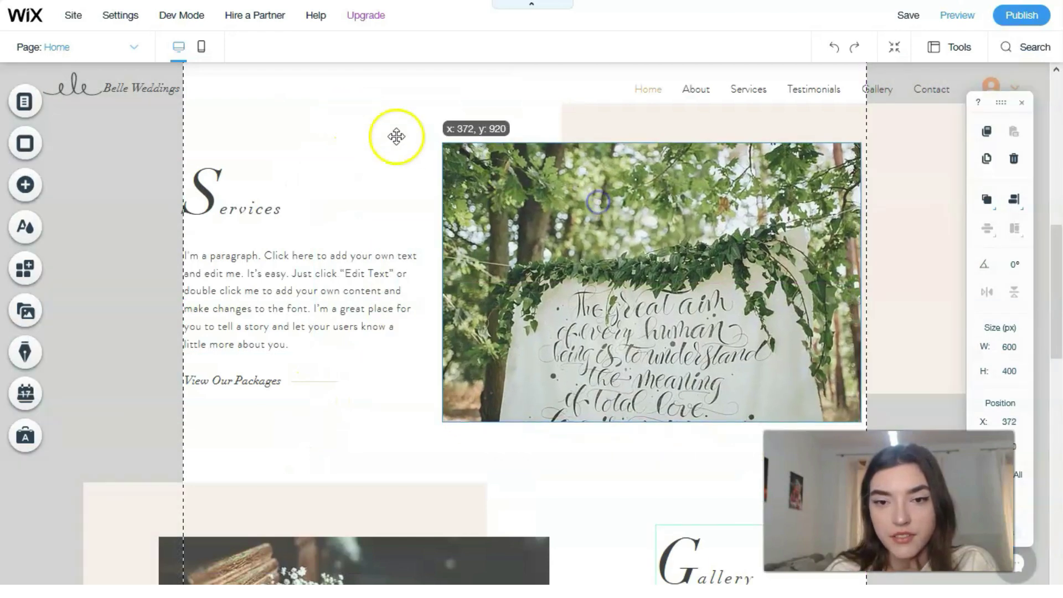
{"action": "left_click", "coordinate": [432, 137]}
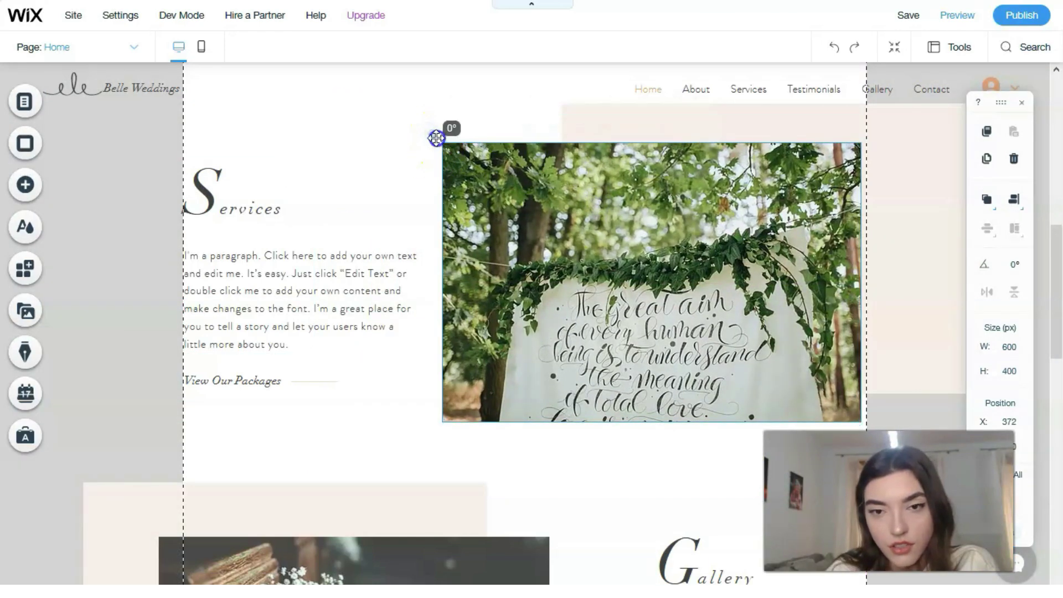
{"action": "left_click_drag", "start_coordinate": [443, 143], "coordinate": [497, 175]}
{"action": "left_click_drag", "start_coordinate": [584, 253], "coordinate": [596, 250]}
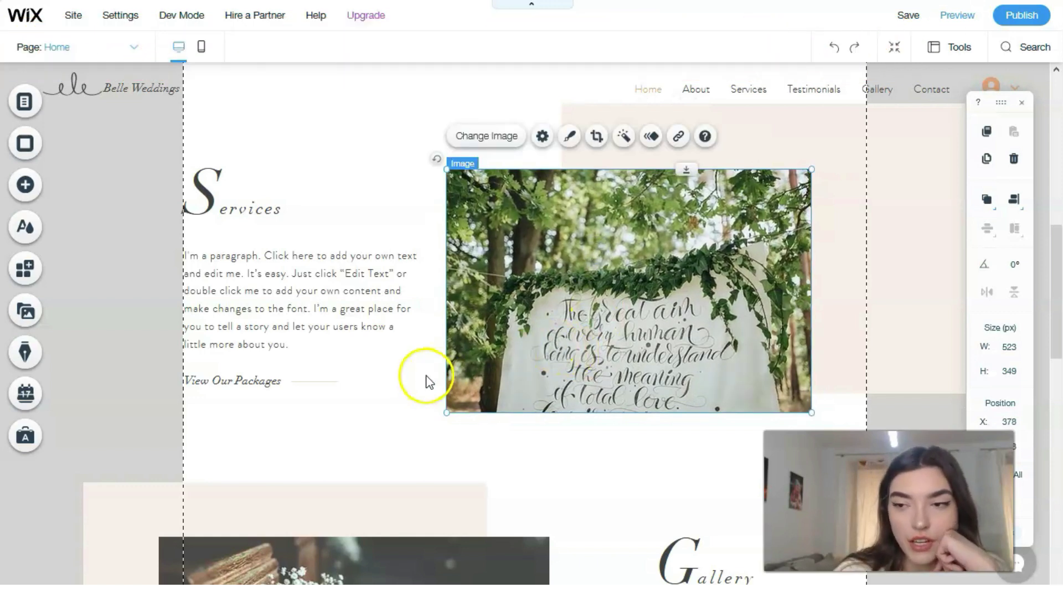